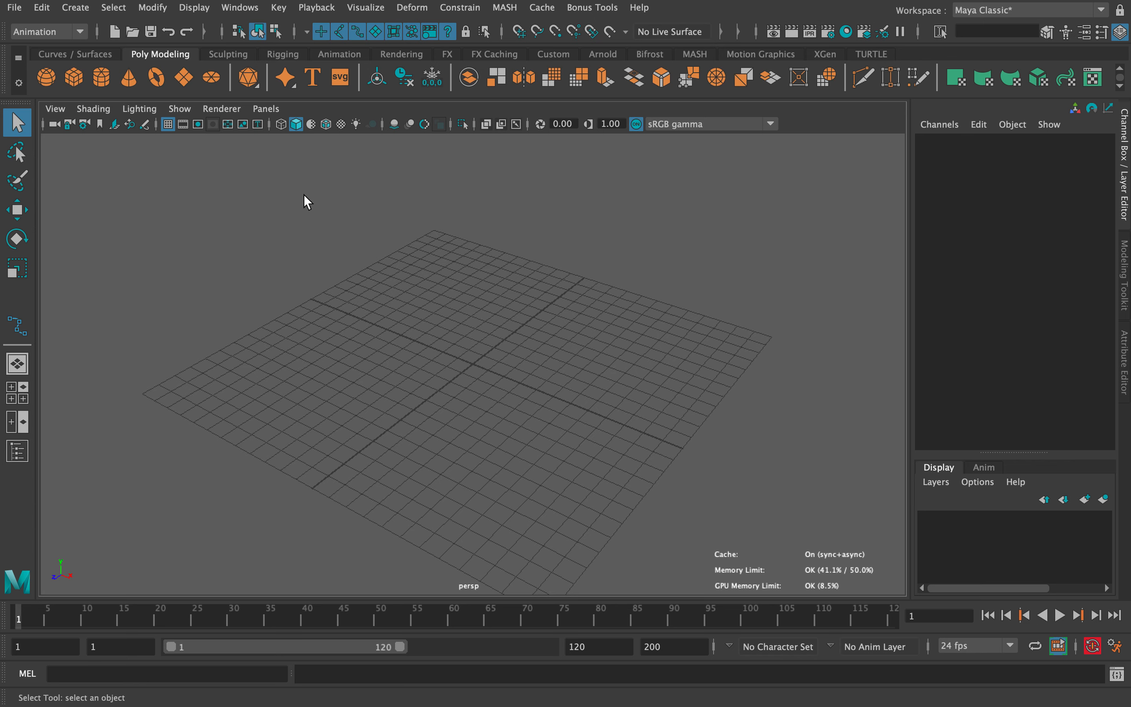
# - Create a polygon plane at the origin and scale it uniformly to about 23.17 to cover the grid
pyautogui.click(183, 78)
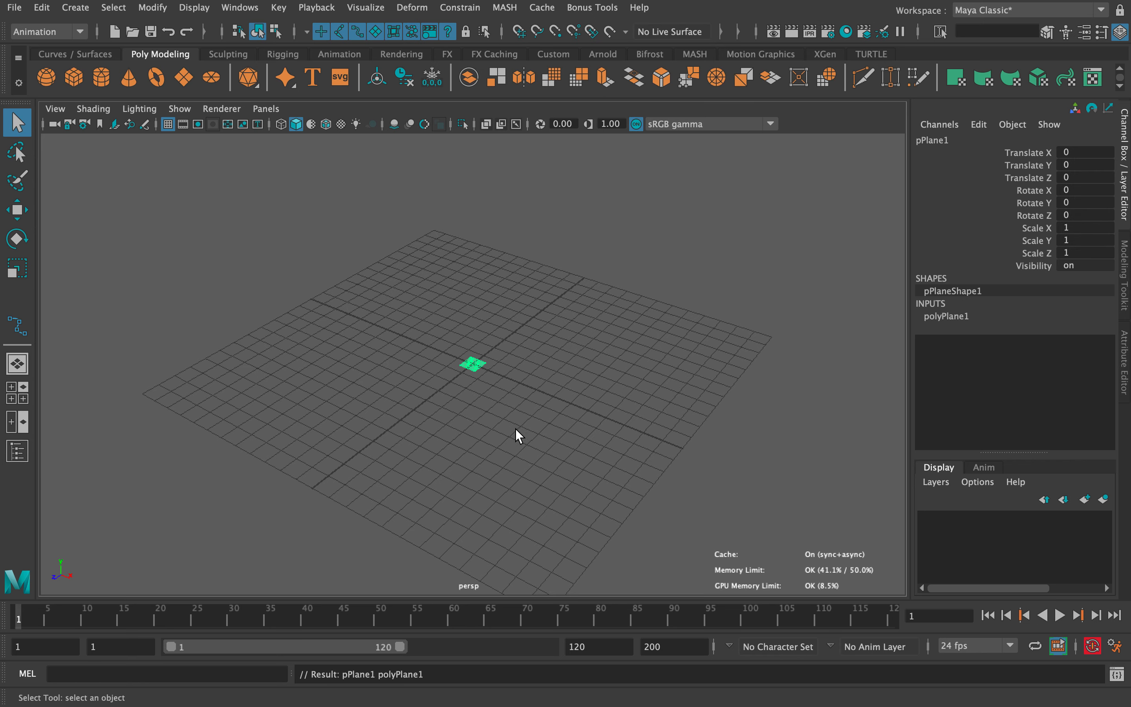
pyautogui.press('r')
pyautogui.moveTo(473, 364); pyautogui.dragTo(762, 235)
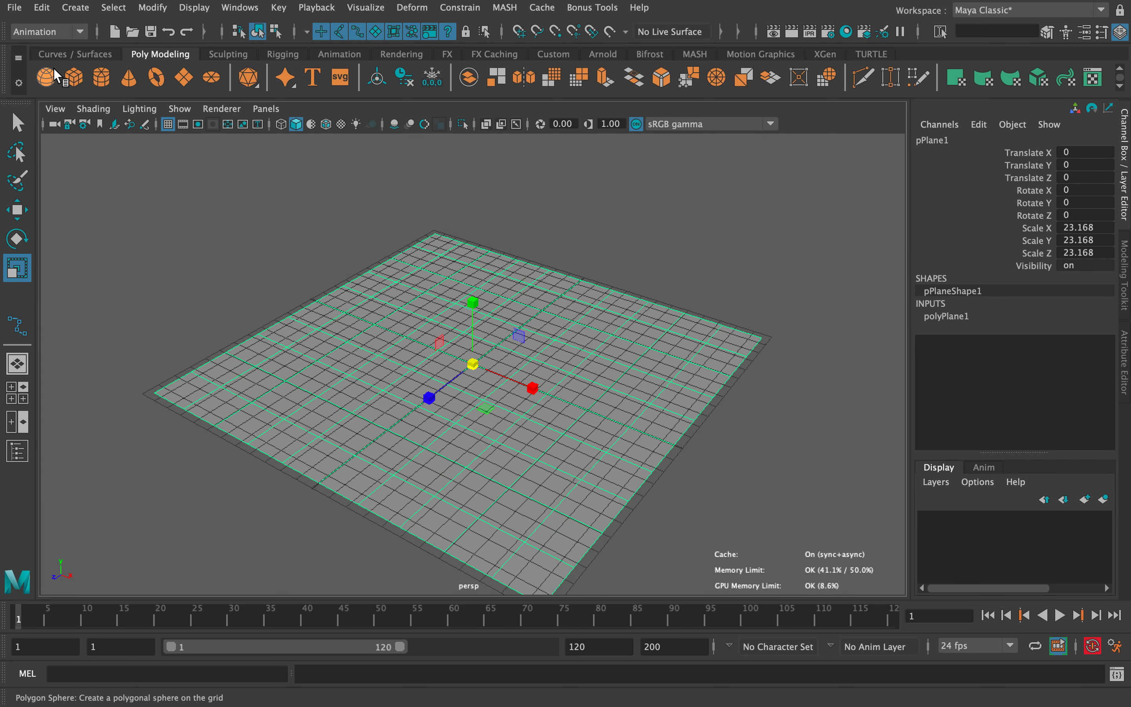
# - Activate the Grab sculpting tool on the plane, with brush size 0 and strength about 34.36
pyautogui.click(228, 54)
pyautogui.click(123, 79)
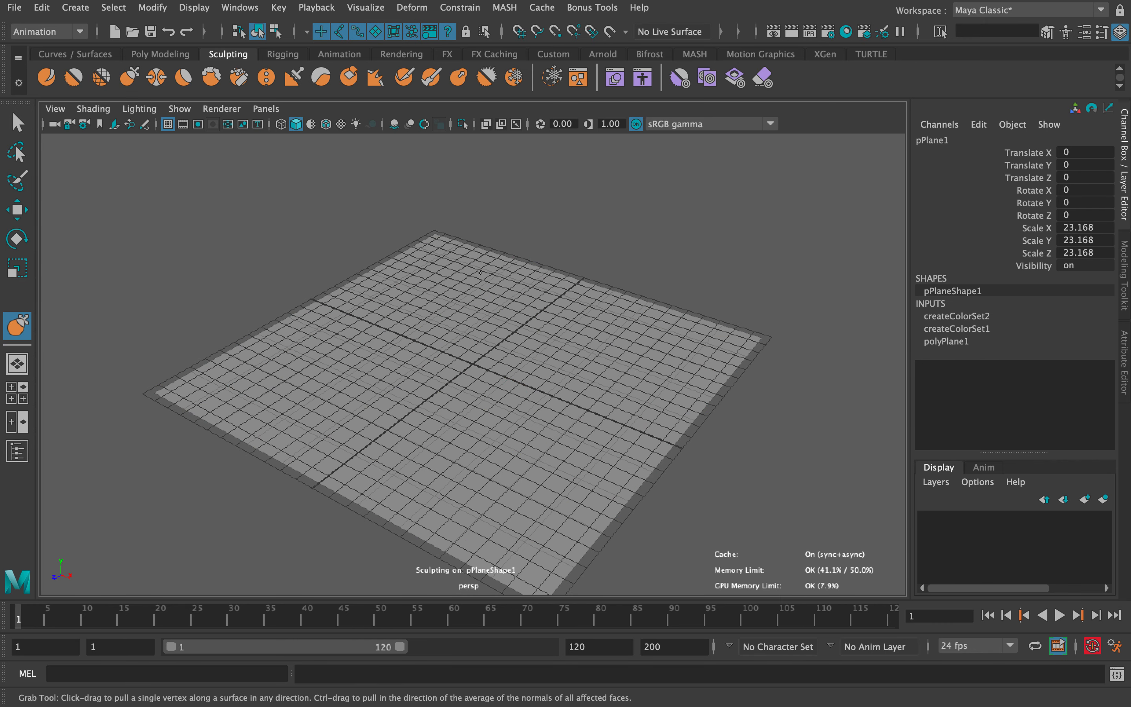
pyautogui.doubleClick(16, 327)
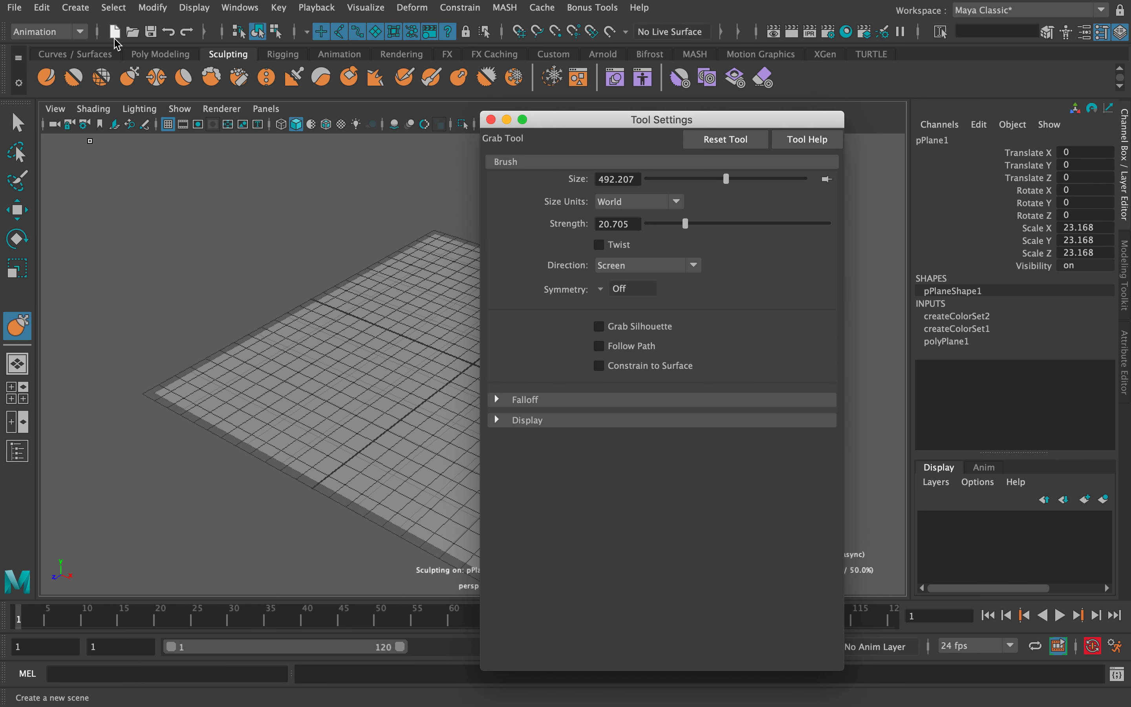
pyautogui.moveTo(709, 183); pyautogui.dragTo(617, 187)
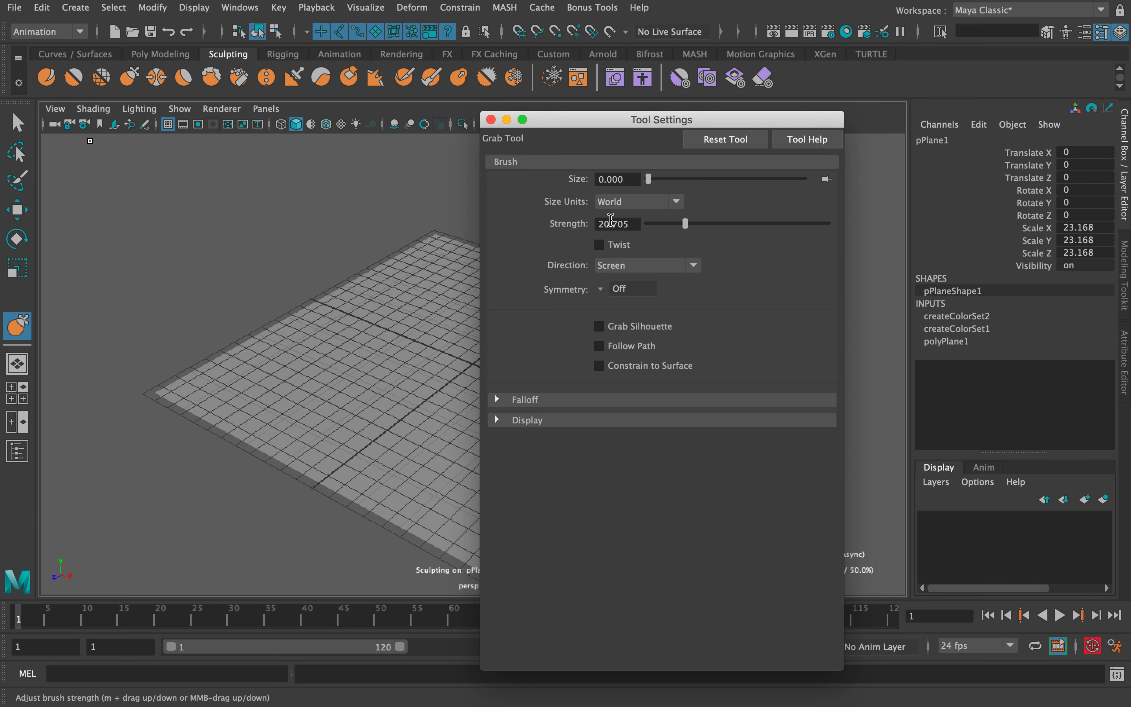
pyautogui.moveTo(684, 224); pyautogui.dragTo(710, 231)
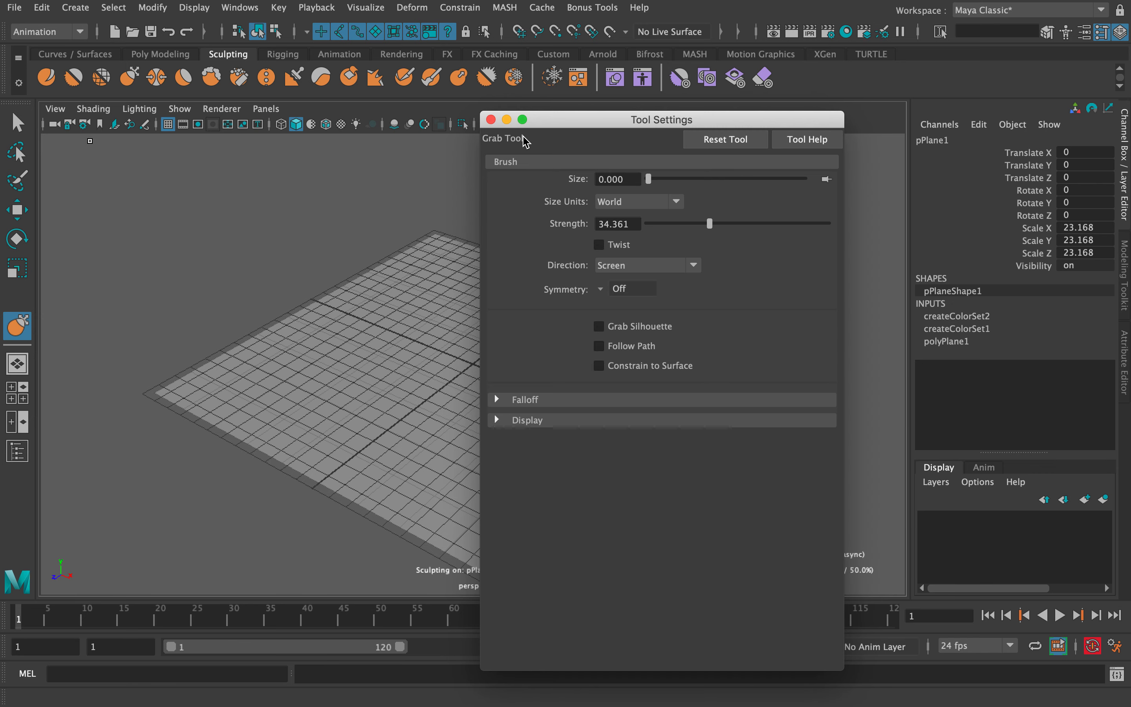
pyautogui.click(490, 120)
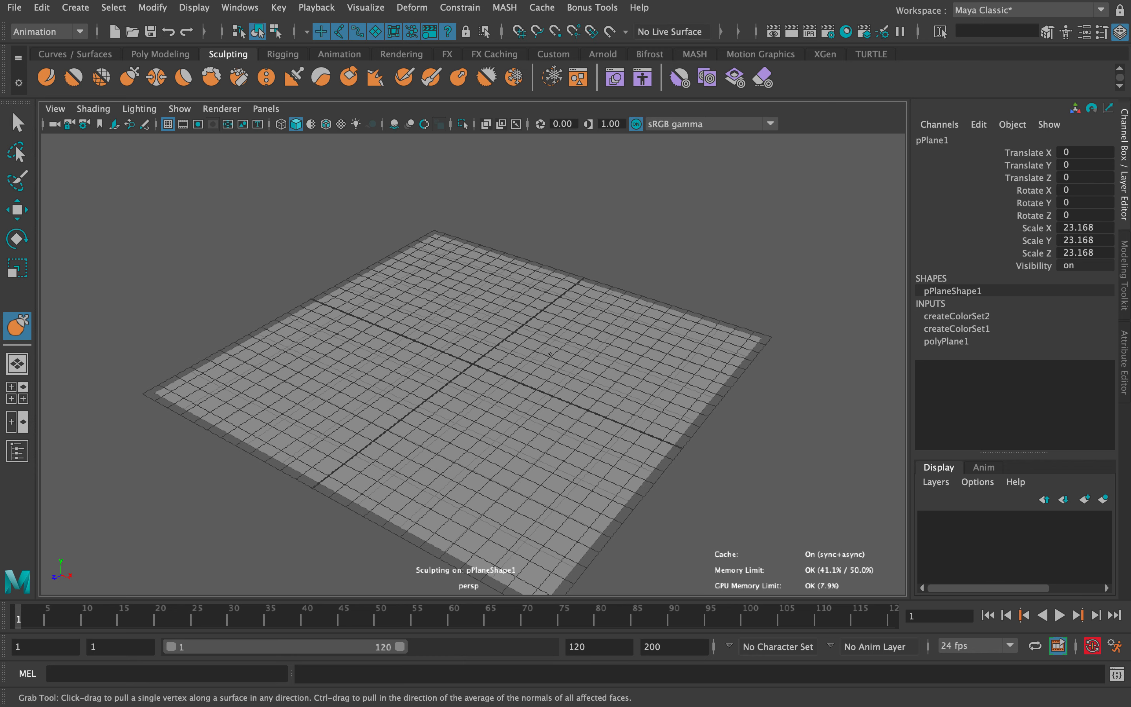
# - Enlarge the Grab brush and pull up several hills across the flat plane to form a mountainous terrain
pyautogui.press('b')
pyautogui.moveTo(550, 352)
pyautogui.mouseDown()
pyautogui.moveTo(698, 352)
pyautogui.moveTo(659, 351)
pyautogui.moveTo(672, 352)
pyautogui.moveTo(681, 319)
pyautogui.moveTo(570, 134)
pyautogui.mouseUp()
pyautogui.moveTo(423, 287); pyautogui.dragTo(447, 228)
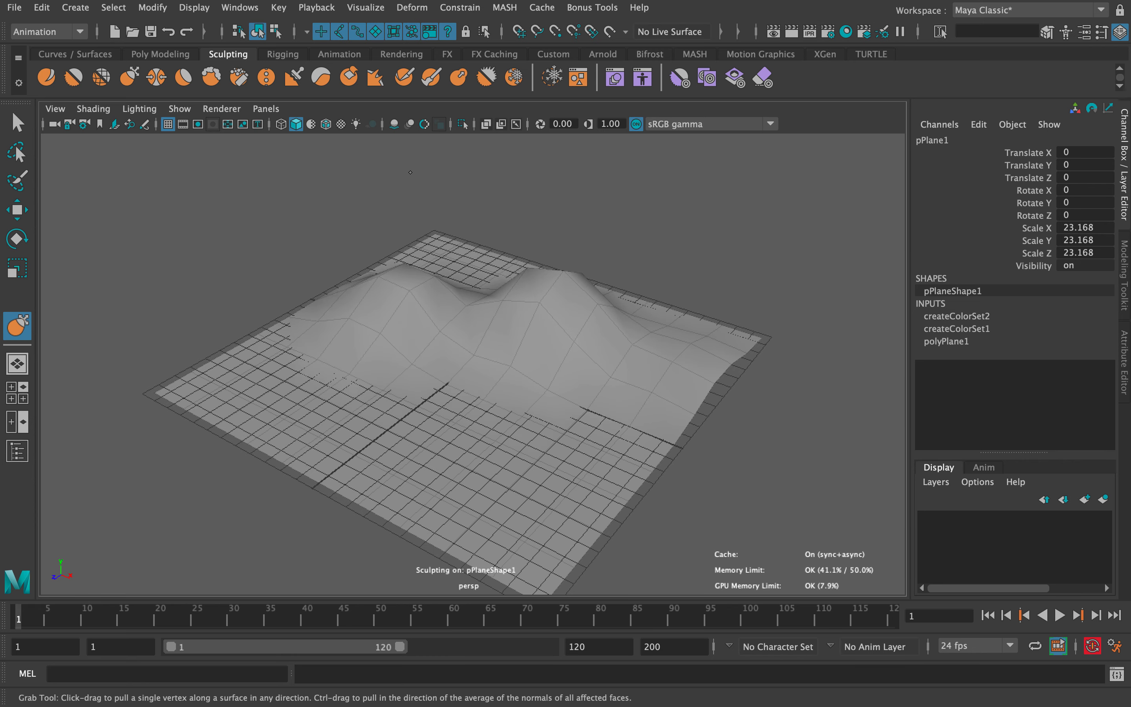
pyautogui.moveTo(480, 269); pyautogui.dragTo(477, 188)
pyautogui.moveTo(453, 357); pyautogui.dragTo(477, 120)
pyautogui.moveTo(567, 422); pyautogui.dragTo(584, 287)
pyautogui.moveTo(342, 395)
pyautogui.mouseDown()
pyautogui.moveTo(379, 354)
pyautogui.moveTo(465, 397)
pyautogui.moveTo(462, 379)
pyautogui.mouseUp()
pyautogui.moveTo(546, 296); pyautogui.dragTo(556, 255)
pyautogui.moveTo(481, 277); pyautogui.dragTo(509, 190)
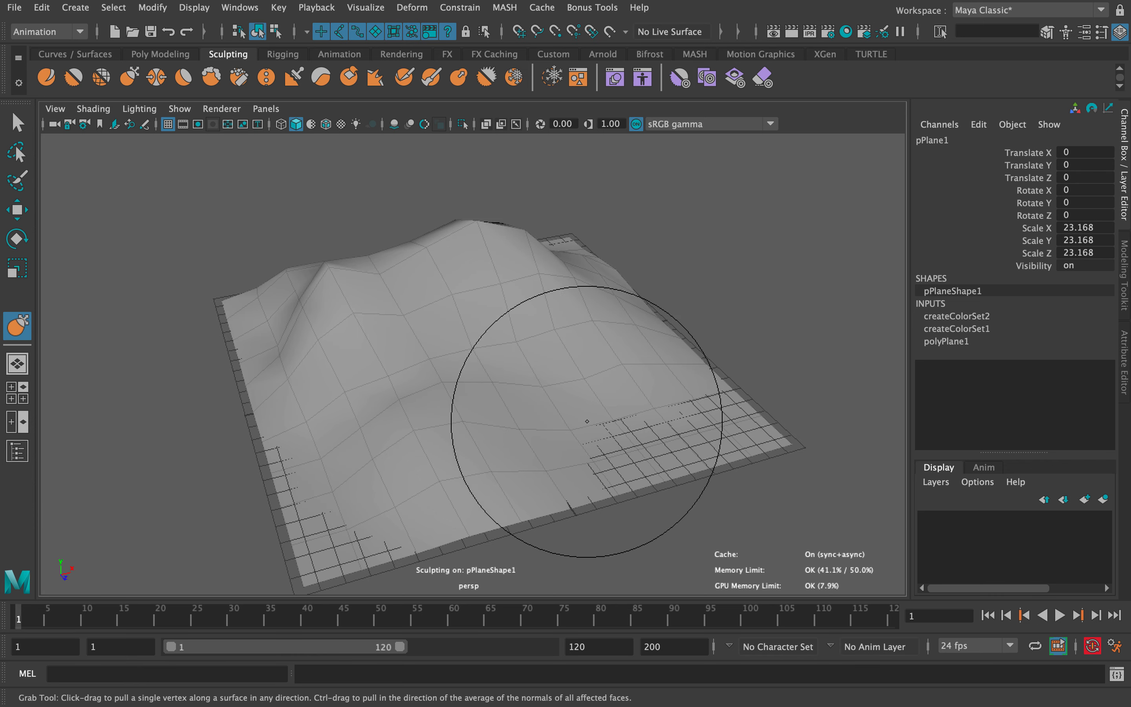
# - Refine the terrain with the Grab brush by raising the summit, the low front corner and the side slope
pyautogui.moveTo(593, 404)
pyautogui.keyDown('alt'); pyautogui.mouseDown()
pyautogui.moveTo(536, 379)
pyautogui.moveTo(576, 378)
pyautogui.mouseUp(); pyautogui.keyUp('alt')
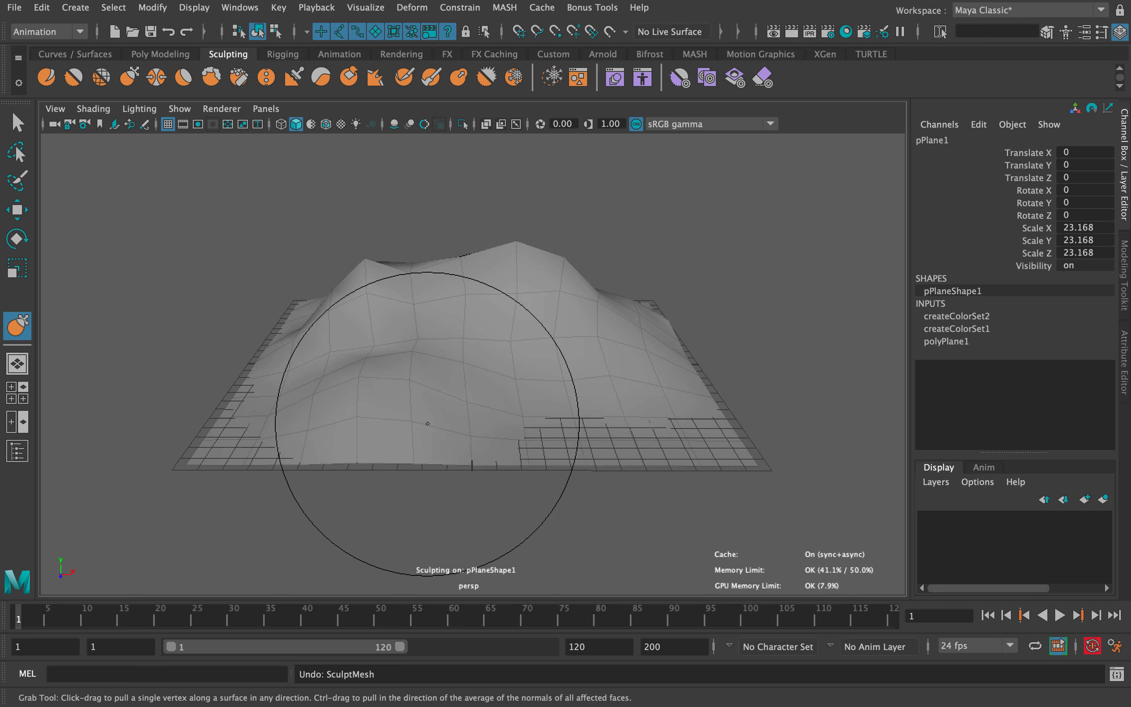
pyautogui.moveTo(483, 426); pyautogui.dragTo(506, 401)
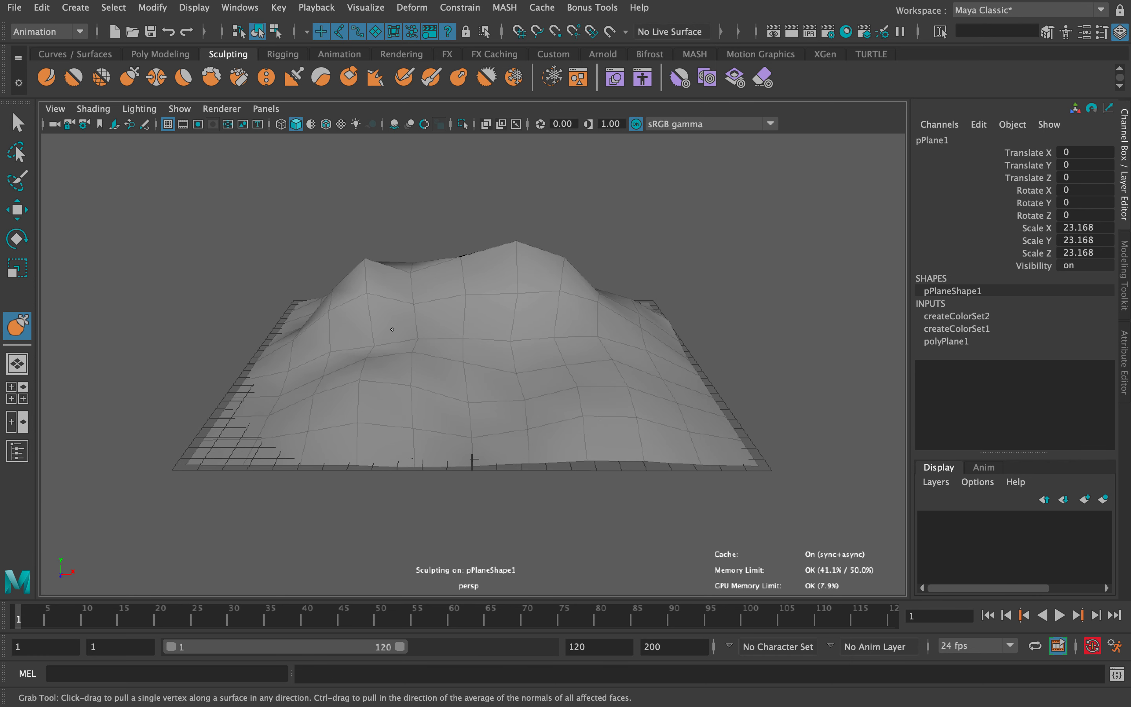
pyautogui.moveTo(479, 272); pyautogui.dragTo(482, 250)
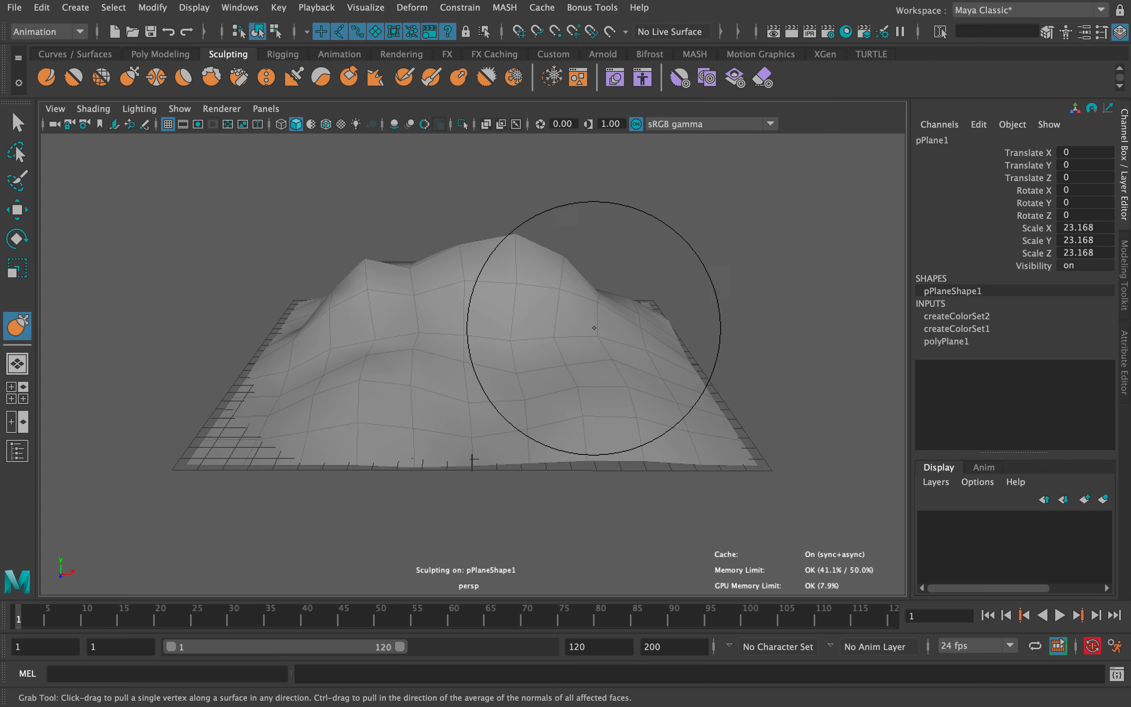
pyautogui.moveTo(608, 354)
pyautogui.keyDown('alt'); pyautogui.mouseDown()
pyautogui.moveTo(480, 323)
pyautogui.moveTo(555, 375)
pyautogui.mouseUp(); pyautogui.keyUp('alt')
pyautogui.moveTo(627, 438); pyautogui.dragTo(674, 331)
pyautogui.moveTo(674, 331); pyautogui.dragTo(674, 310)
pyautogui.moveTo(402, 376)
pyautogui.keyDown('alt'); pyautogui.mouseDown()
pyautogui.moveTo(576, 370)
pyautogui.moveTo(480, 342)
pyautogui.mouseUp(); pyautogui.keyUp('alt')
pyautogui.moveTo(652, 354); pyautogui.dragTo(661, 310)
pyautogui.moveTo(559, 298)
pyautogui.keyDown('alt'); pyautogui.mouseDown()
pyautogui.moveTo(677, 381)
pyautogui.moveTo(606, 424)
pyautogui.moveTo(609, 399)
pyautogui.mouseUp(); pyautogui.keyUp('alt')
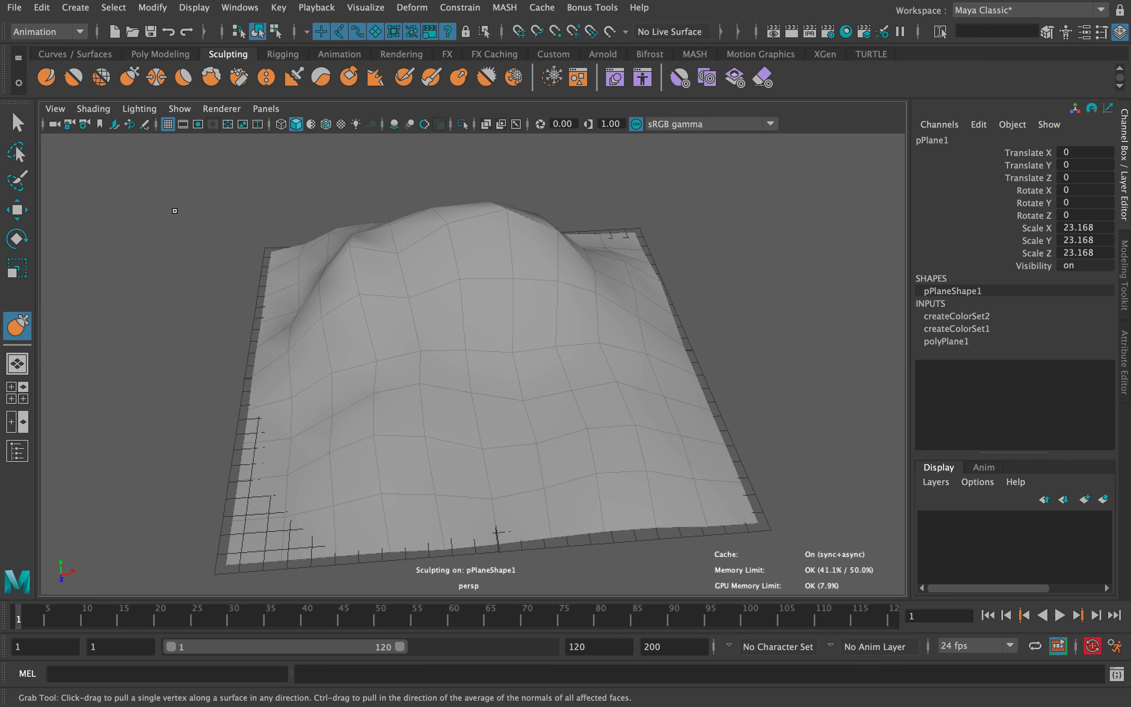
# - Leave sculpting and rename the plane as terrain_geo
pyautogui.press('q')
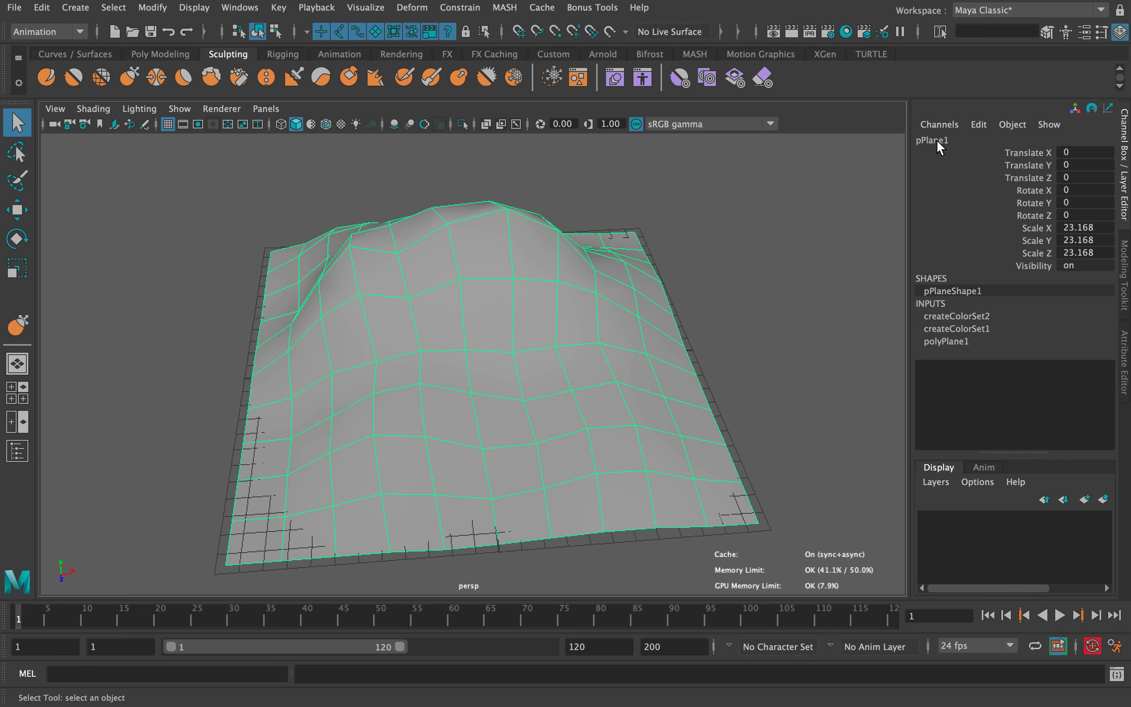
pyautogui.doubleClick(988, 140)
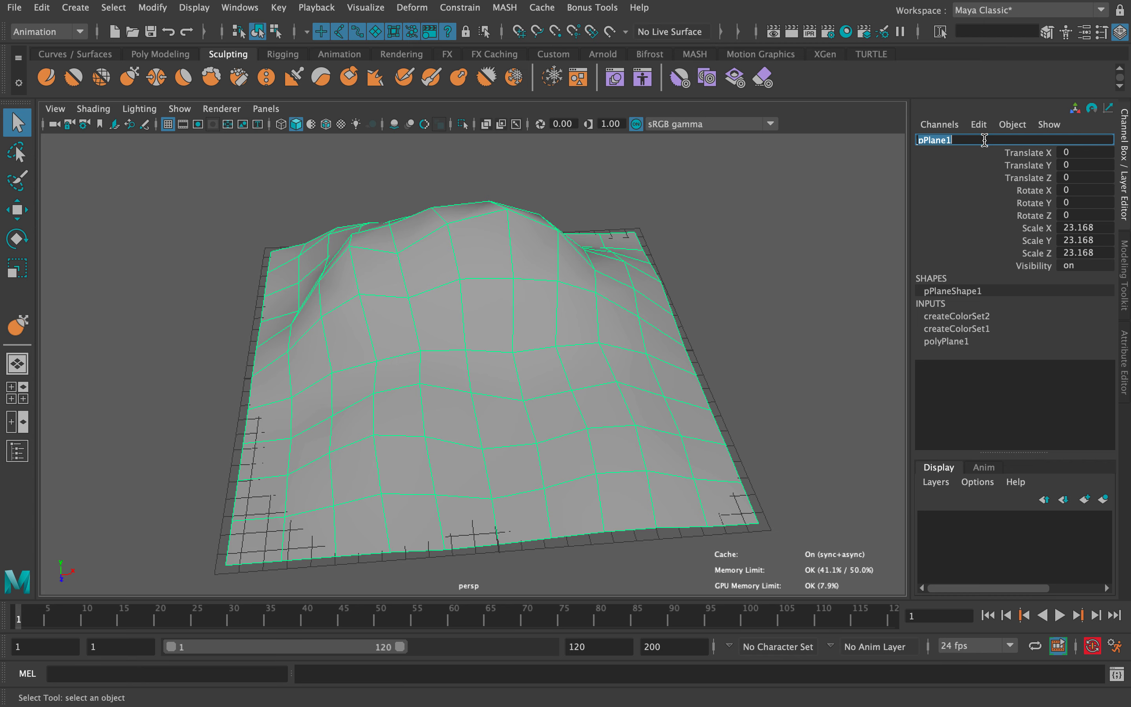
pyautogui.write('terrain_geo')
pyautogui.press('Return')
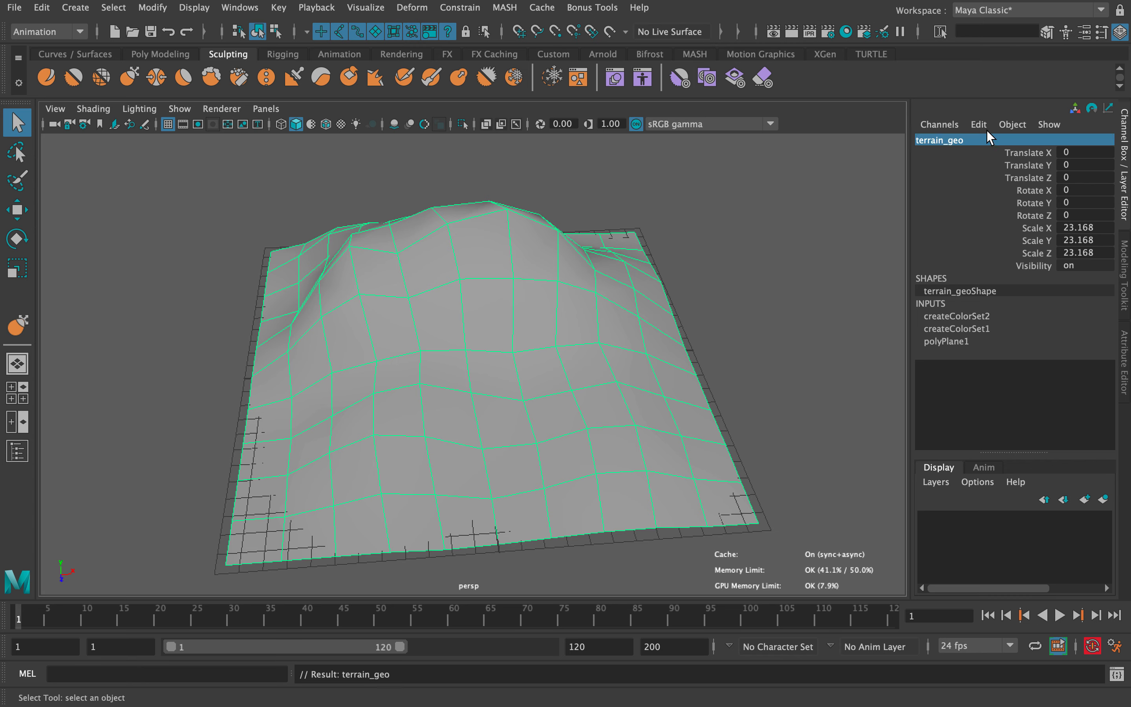
# - Make terrain_geo the live surface
pyautogui.keyDown('alt'); pyautogui.moveTo(564, 316); pyautogui.dragTo(689, 59); pyautogui.keyUp('alt')
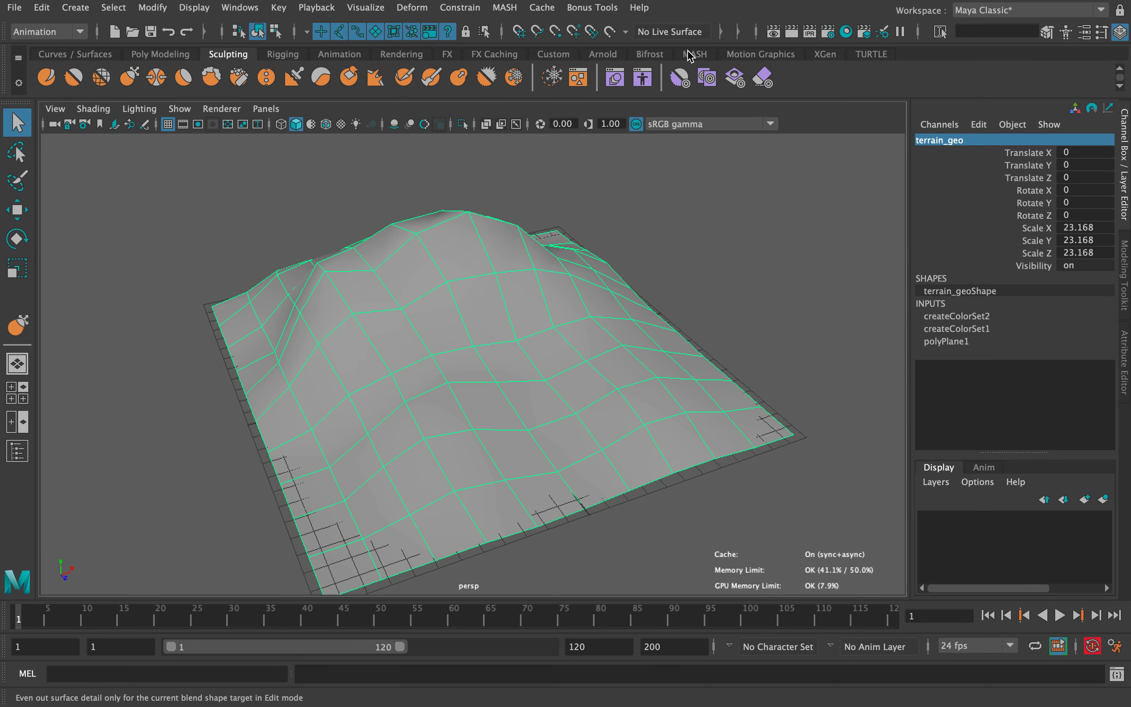
pyautogui.click(612, 32)
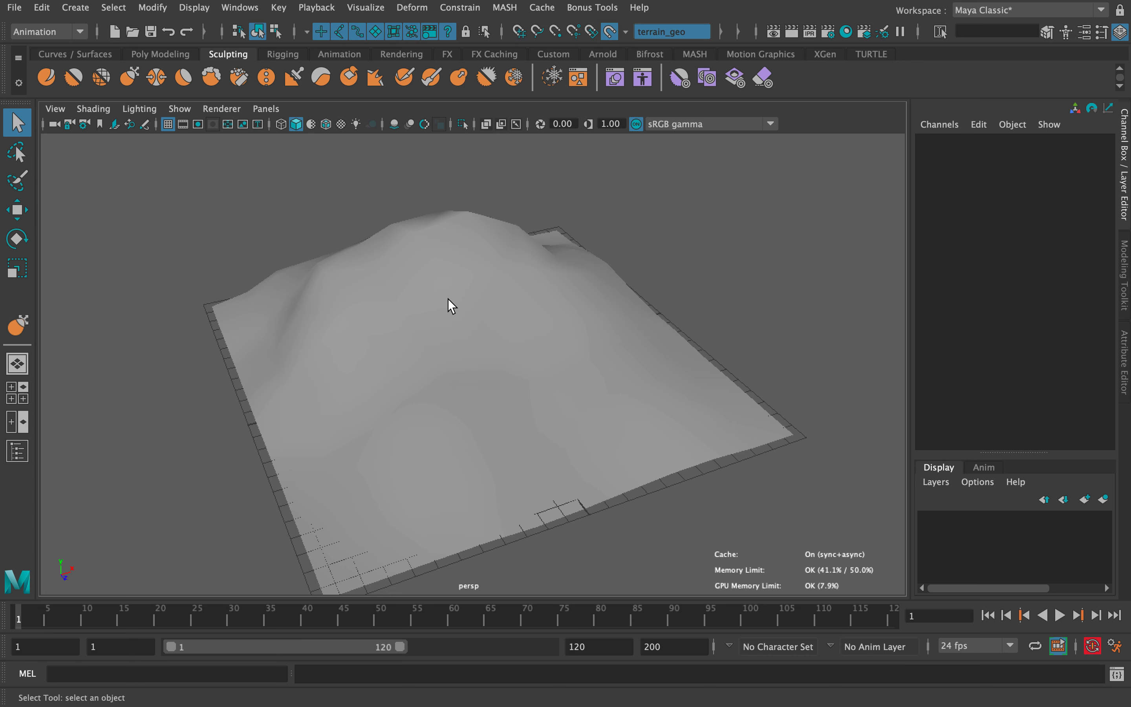
pyautogui.moveTo(477, 293); pyautogui.dragTo(480, 296)
pyautogui.moveTo(371, 202); pyautogui.dragTo(528, 313)
pyautogui.moveTo(407, 197); pyautogui.dragTo(441, 353)
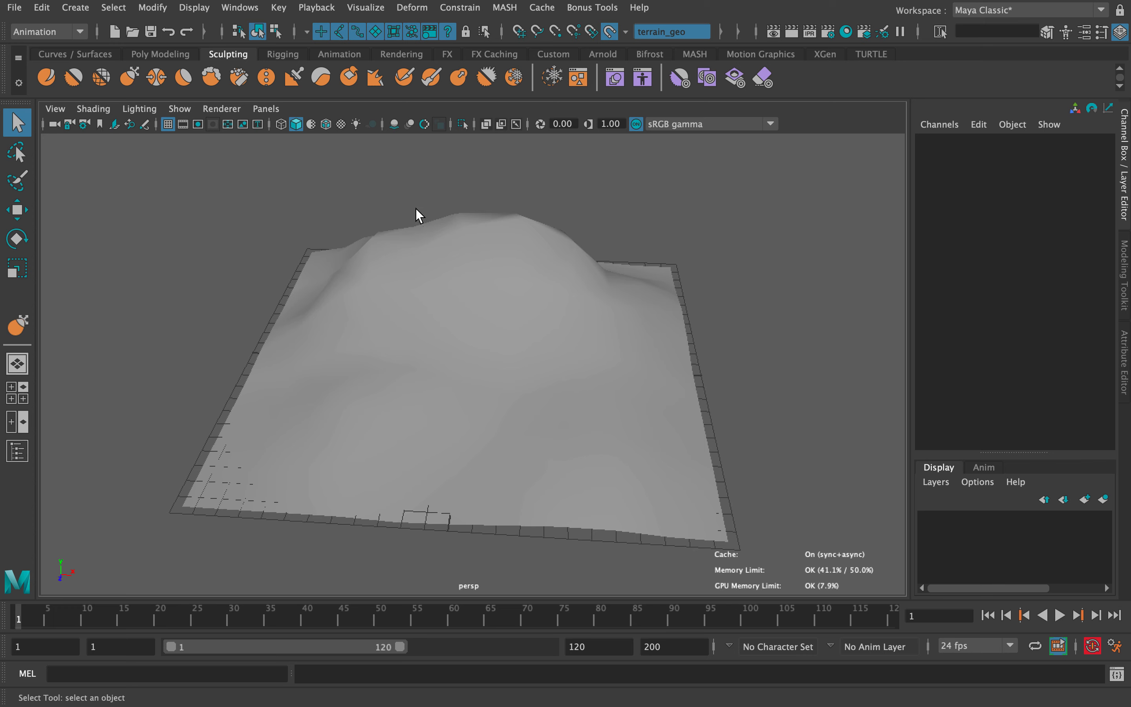
pyautogui.keyDown('alt'); pyautogui.moveTo(538, 281); pyautogui.dragTo(521, 309); pyautogui.keyUp('alt')
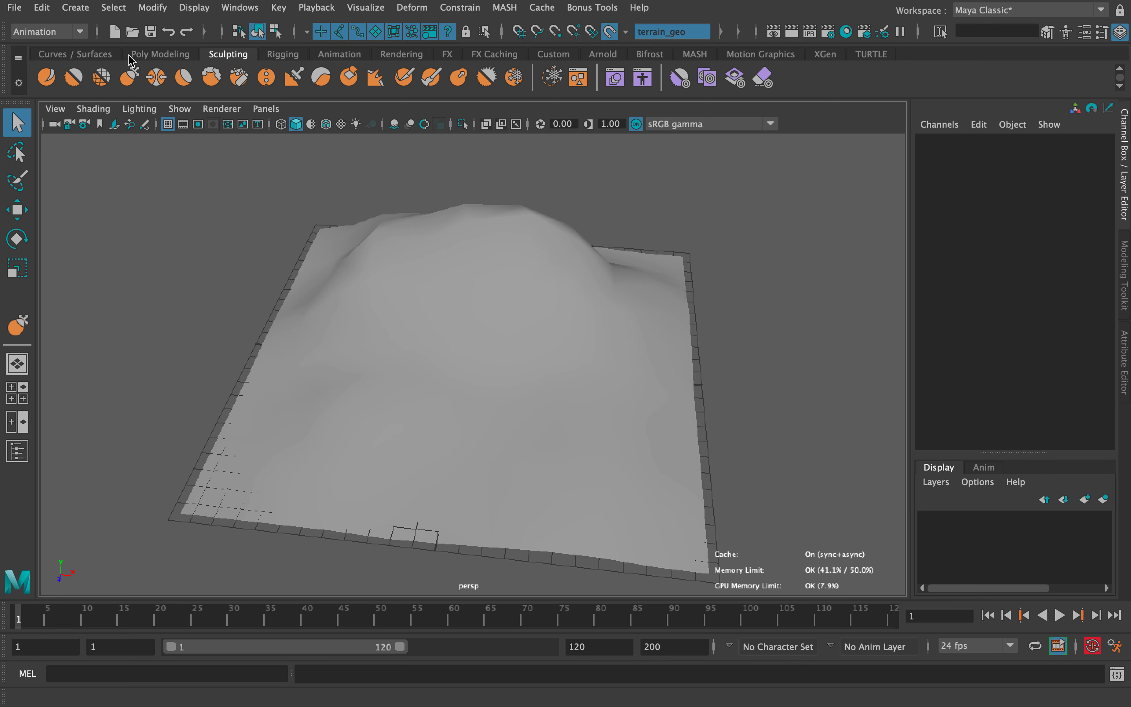
# - Draw a four-point EP curve winding down the live terrain from near the summit to the front edge
pyautogui.click(84, 54)
pyautogui.click(102, 76)
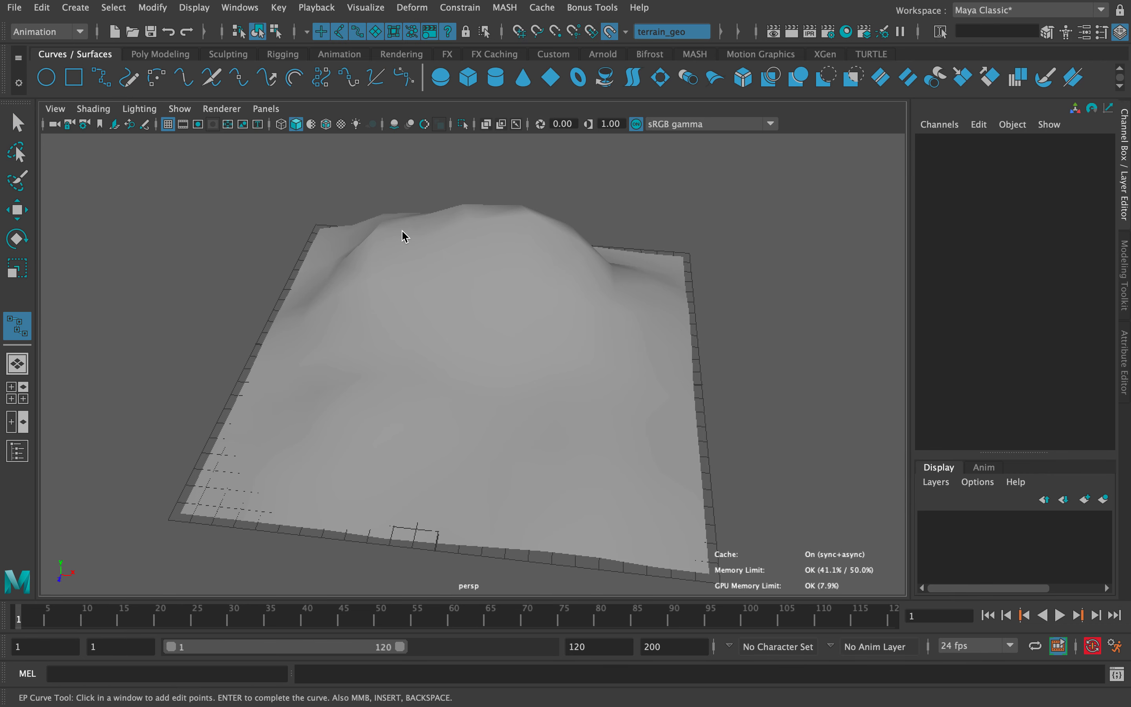
pyautogui.keyDown('alt'); pyautogui.moveTo(406, 247); pyautogui.dragTo(454, 242); pyautogui.keyUp('alt')
pyautogui.click(455, 238)
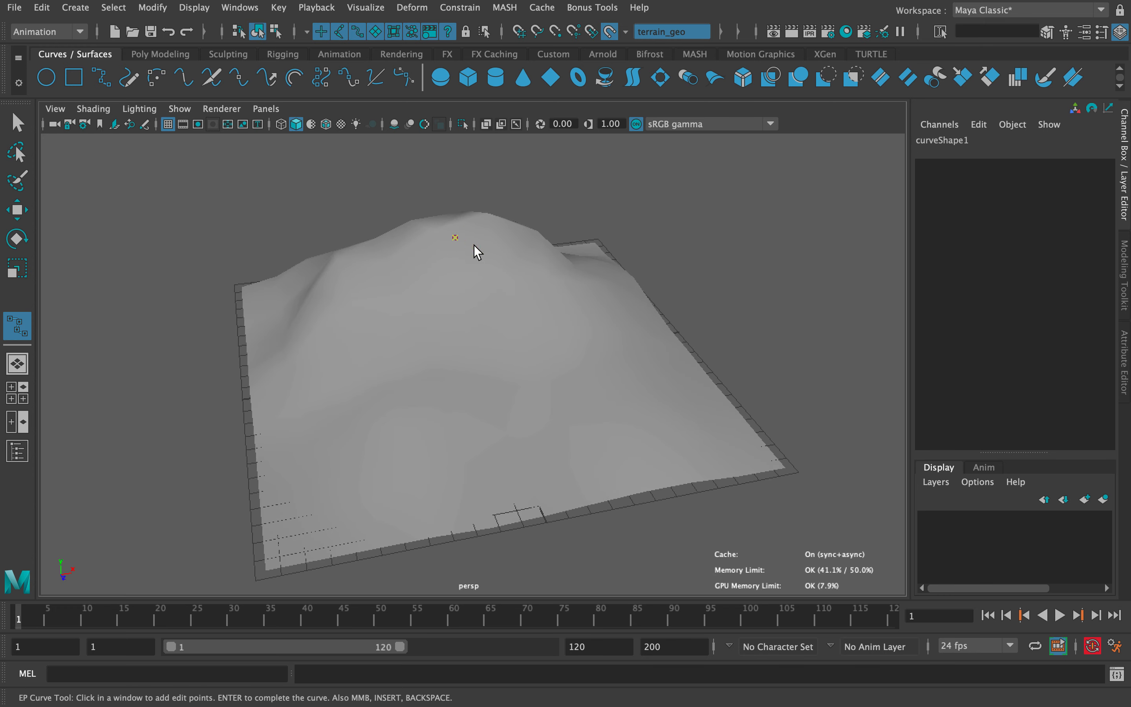
pyautogui.click(509, 324)
pyautogui.click(468, 419)
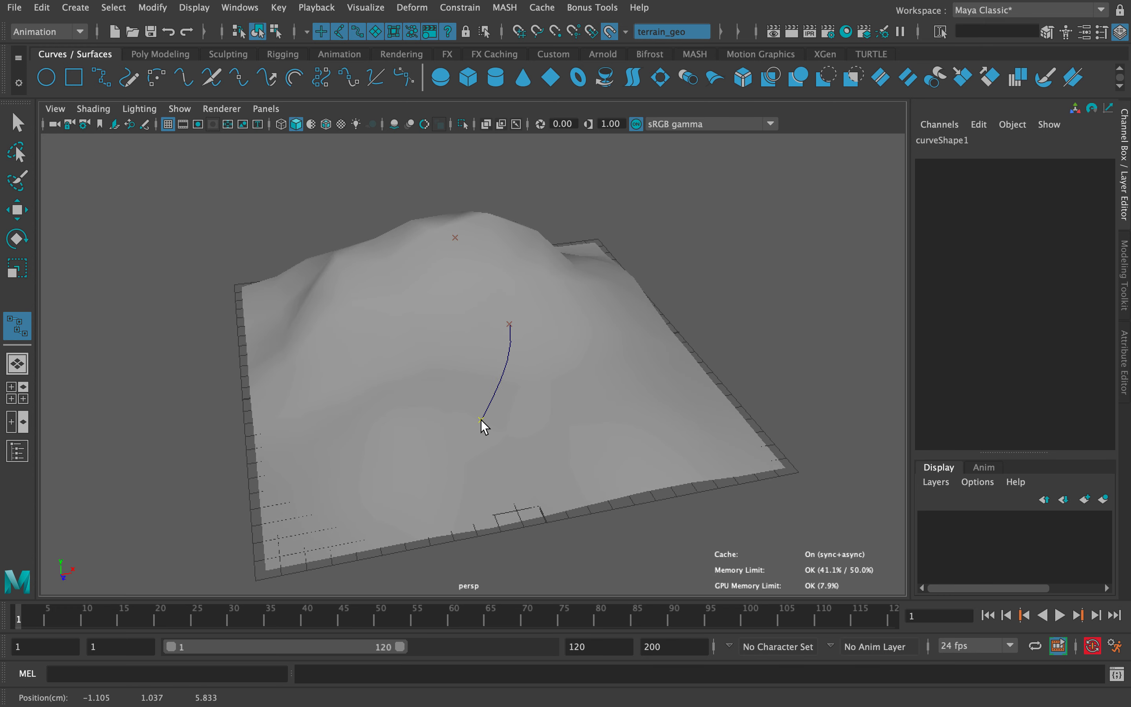
pyautogui.click(591, 483)
pyautogui.press('Return')
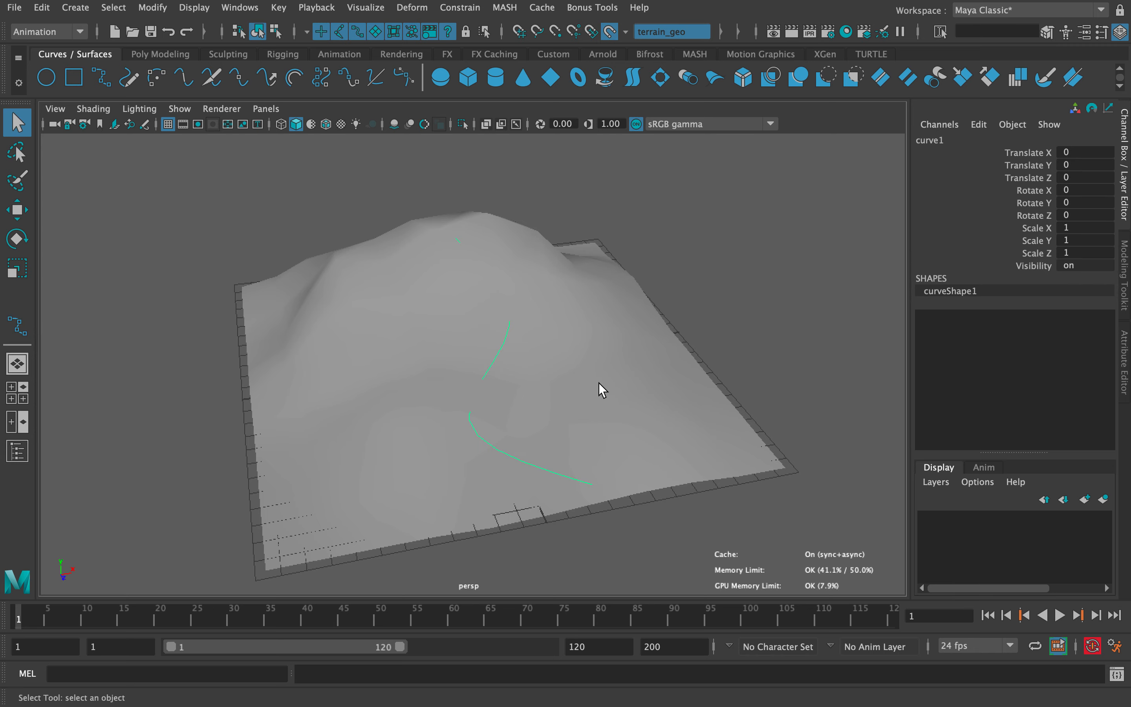
# - Inspect the curve along the terrain from several angles and turn off the live surface
pyautogui.keyDown('alt'); pyautogui.moveTo(585, 342); pyautogui.dragTo(457, 308); pyautogui.keyUp('alt')
pyautogui.keyDown('alt'); pyautogui.moveTo(457, 307); pyautogui.dragTo(585, 264, button='right'); pyautogui.keyUp('alt')
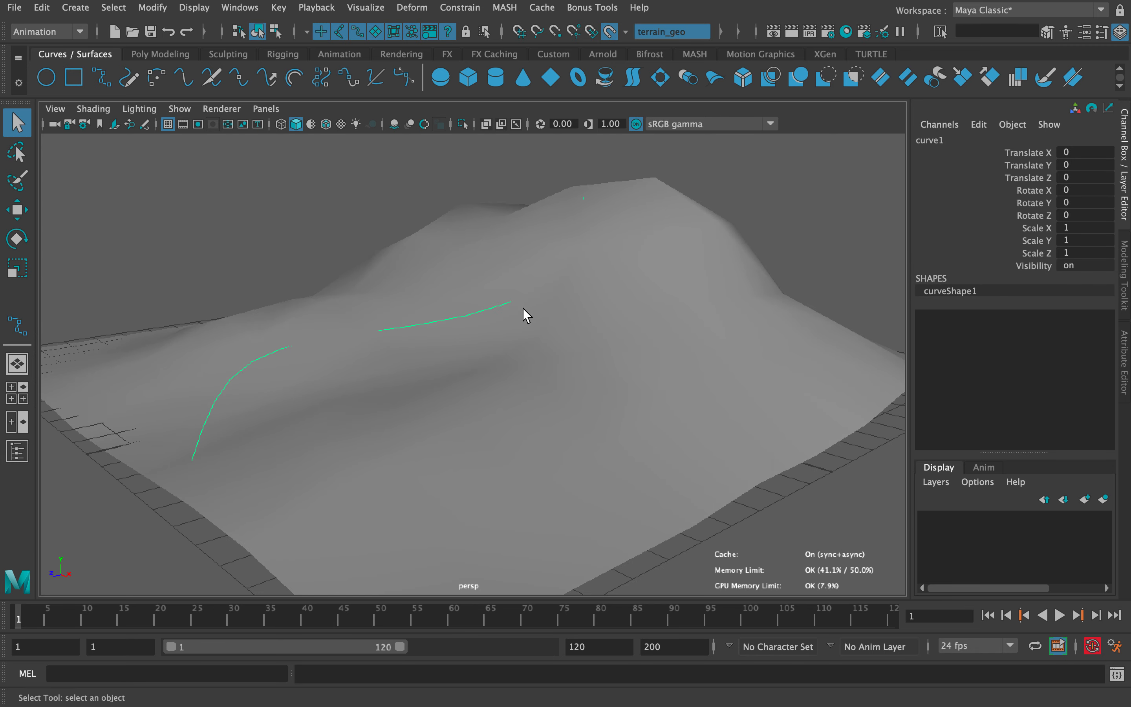
pyautogui.keyDown('alt'); pyautogui.moveTo(374, 356); pyautogui.dragTo(446, 308); pyautogui.keyUp('alt')
pyautogui.keyDown('alt'); pyautogui.moveTo(379, 464); pyautogui.dragTo(431, 484); pyautogui.keyUp('alt')
pyautogui.keyDown('alt'); pyautogui.moveTo(522, 432); pyautogui.dragTo(390, 414, button='right'); pyautogui.keyUp('alt')
pyautogui.keyDown('alt'); pyautogui.moveTo(390, 415); pyautogui.dragTo(417, 417); pyautogui.keyUp('alt')
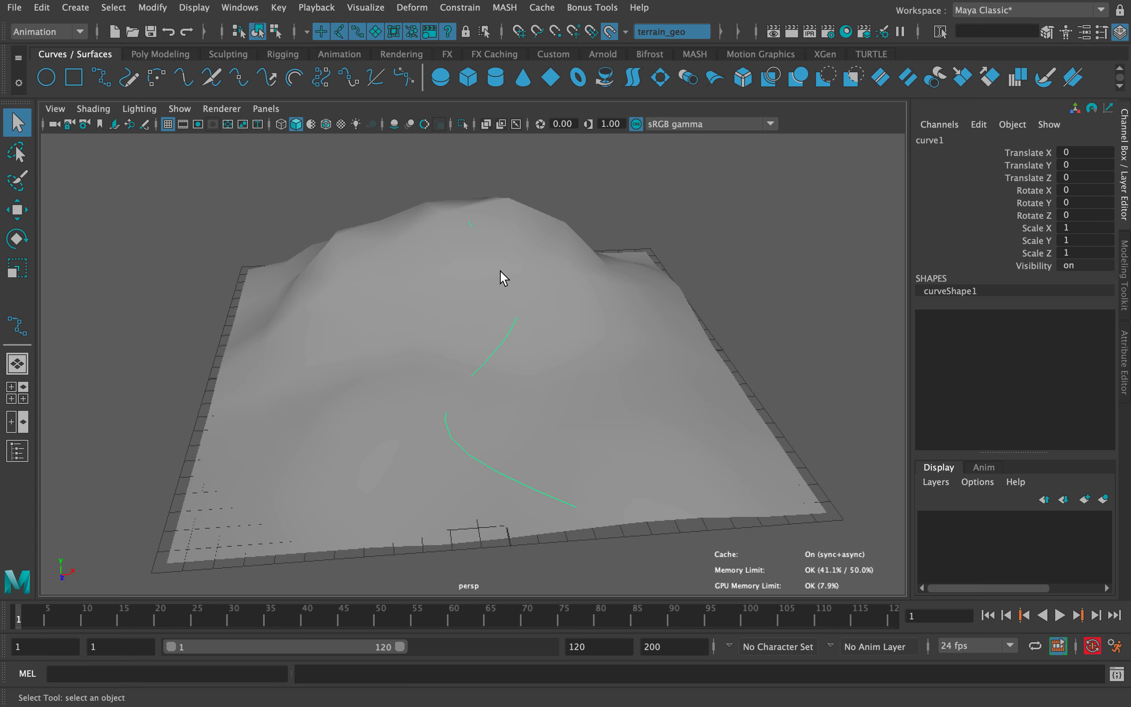
pyautogui.click(610, 32)
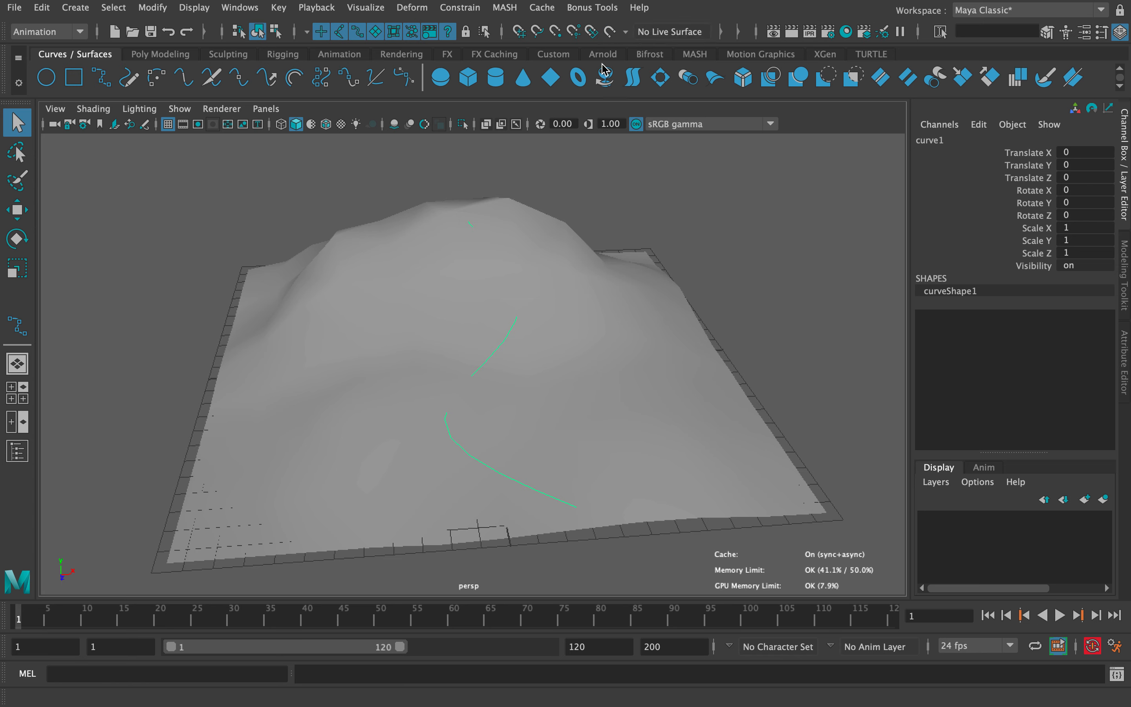
# - Check that the terrain and the path curve can each be selected in the viewport
pyautogui.keyDown('alt'); pyautogui.moveTo(630, 229); pyautogui.dragTo(560, 222); pyautogui.keyUp('alt')
pyautogui.click(568, 280)
pyautogui.keyDown('alt'); pyautogui.moveTo(568, 281); pyautogui.dragTo(631, 292); pyautogui.keyUp('alt')
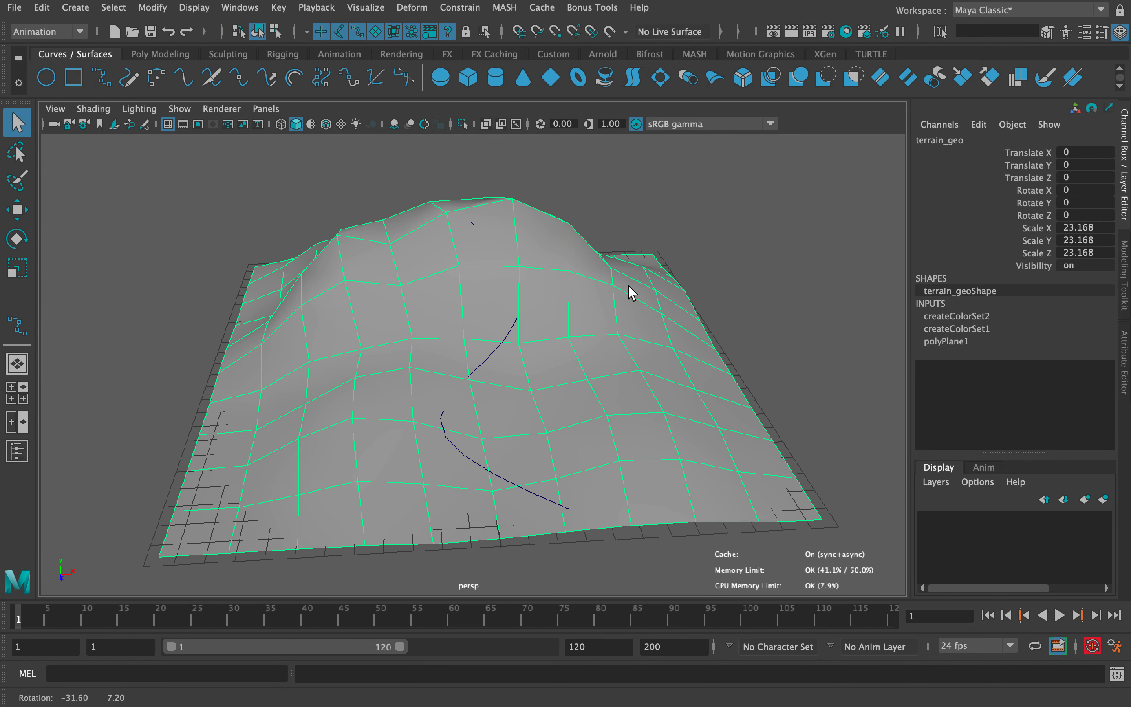
pyautogui.click(495, 353)
pyautogui.keyDown('alt'); pyautogui.moveTo(631, 297); pyautogui.dragTo(564, 308, button='right'); pyautogui.keyUp('alt')
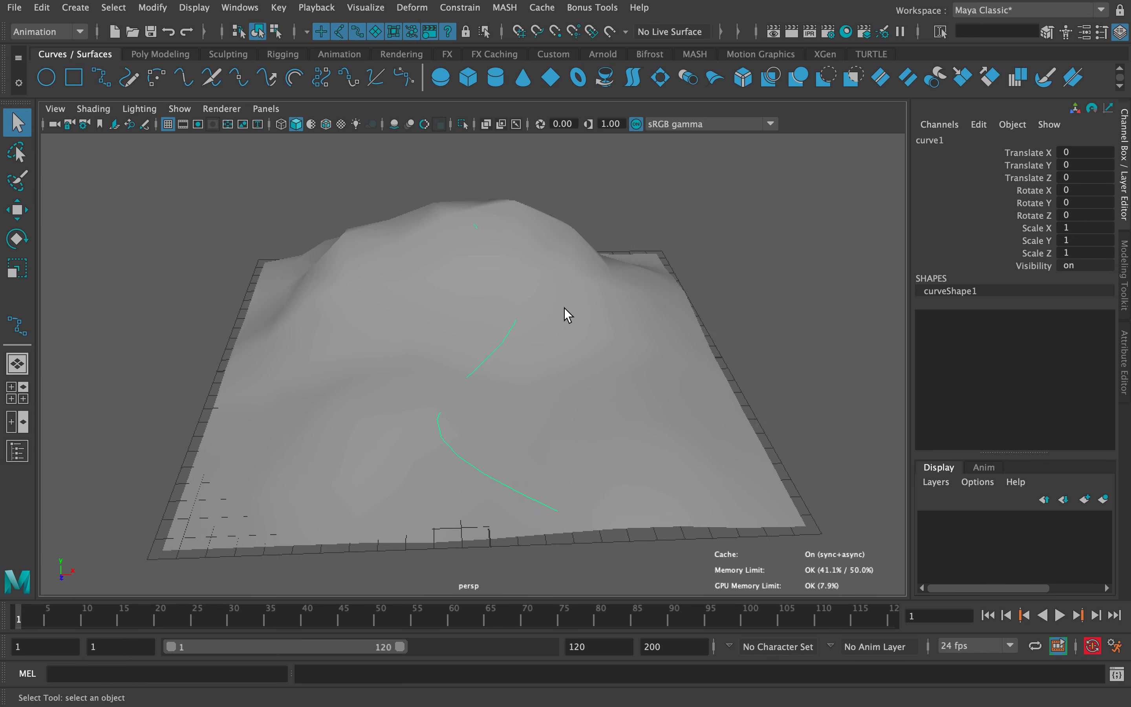
pyautogui.keyDown('alt'); pyautogui.moveTo(564, 308); pyautogui.dragTo(533, 308); pyautogui.keyUp('alt')
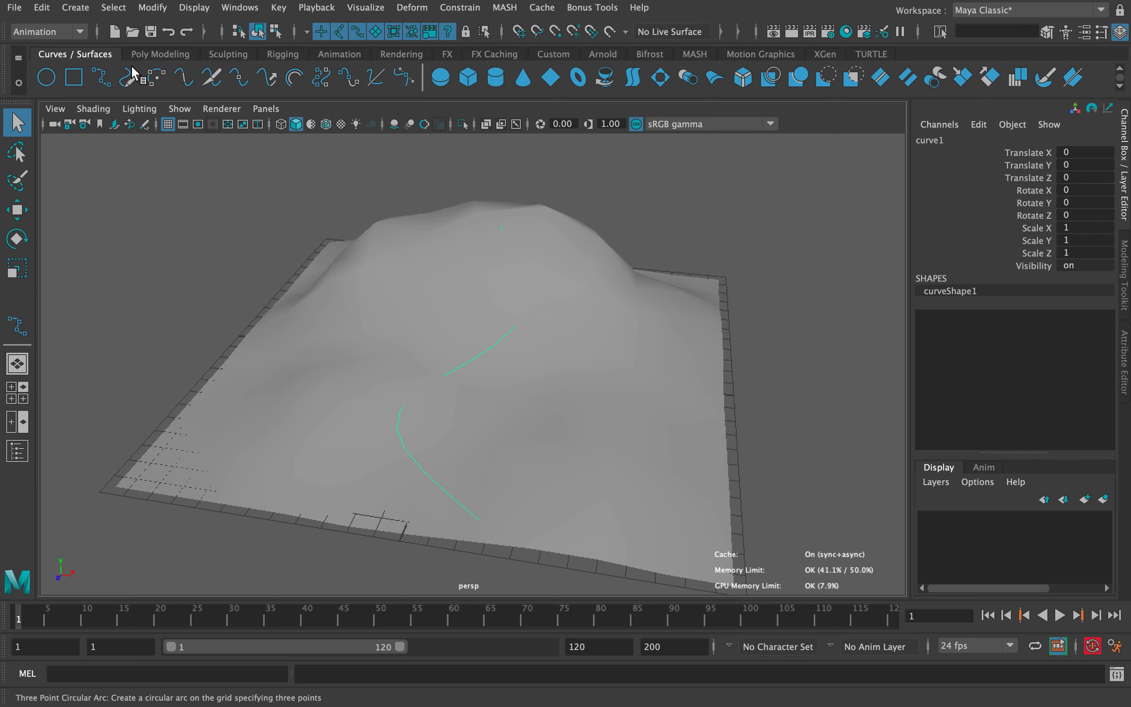
# - Create a polygon sphere at the origin and switch the viewport to wireframe display
pyautogui.click(166, 54)
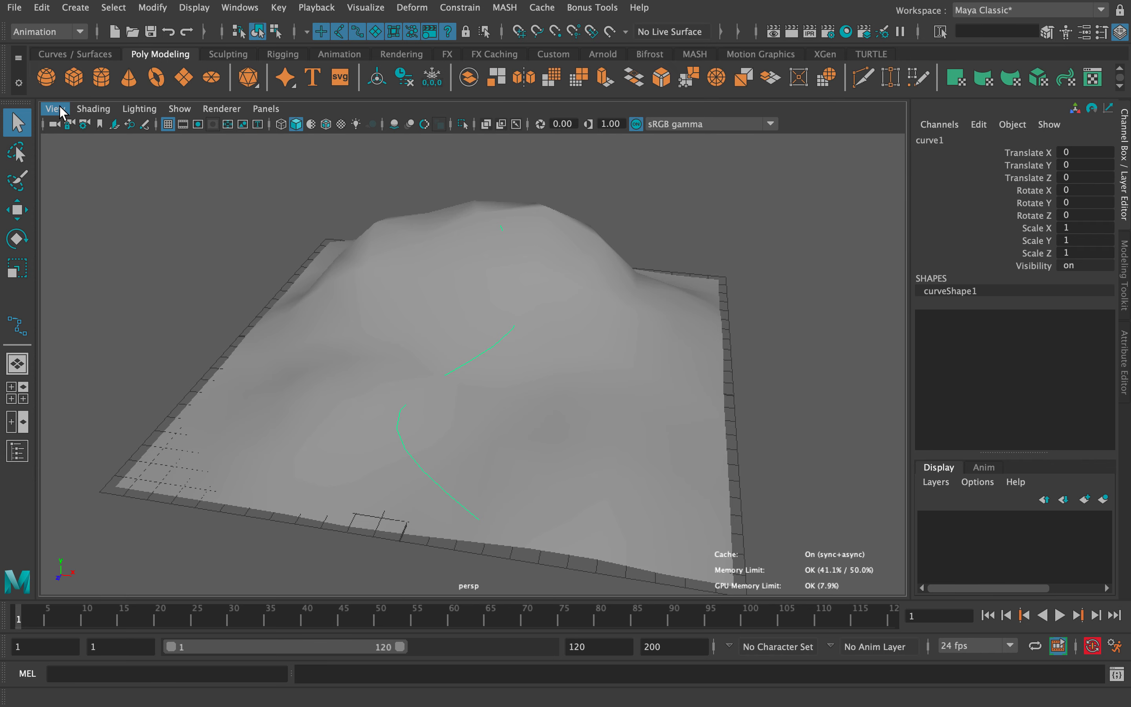
pyautogui.click(48, 79)
pyautogui.moveTo(475, 339)
pyautogui.keyDown('alt'); pyautogui.mouseDown()
pyautogui.moveTo(485, 329)
pyautogui.moveTo(474, 341)
pyautogui.moveTo(514, 360)
pyautogui.mouseUp(); pyautogui.keyUp('alt')
pyautogui.press('4')
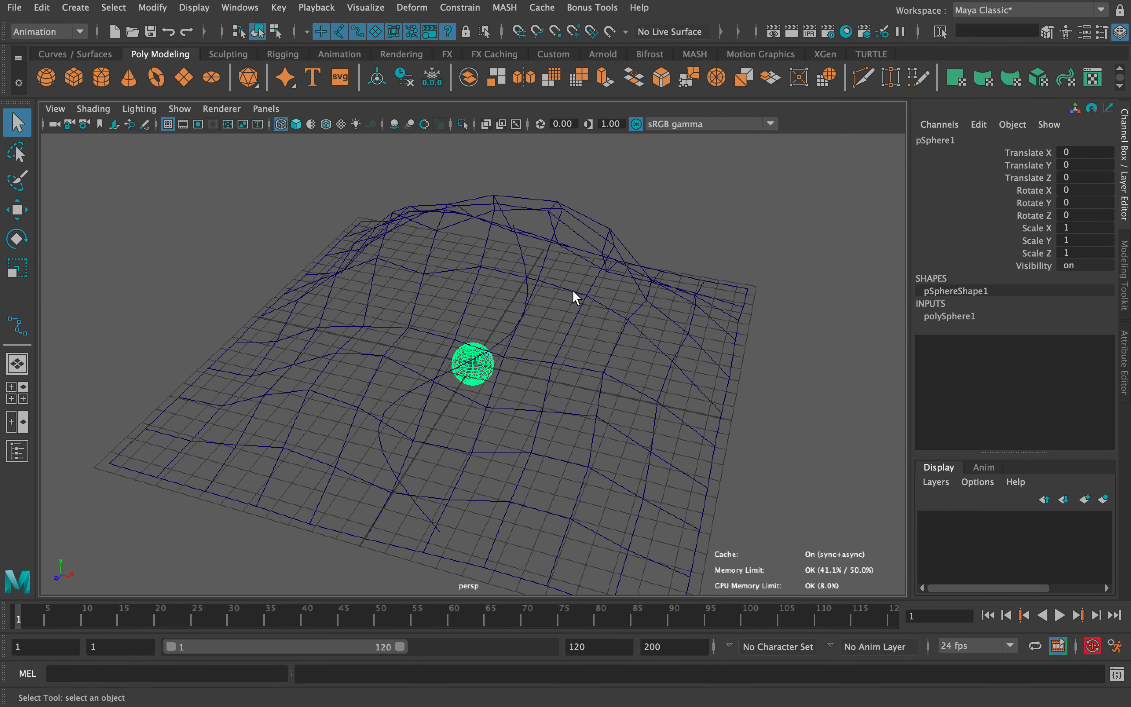
pyautogui.keyDown('alt'); pyautogui.moveTo(564, 293); pyautogui.dragTo(570, 293); pyautogui.keyUp('alt')
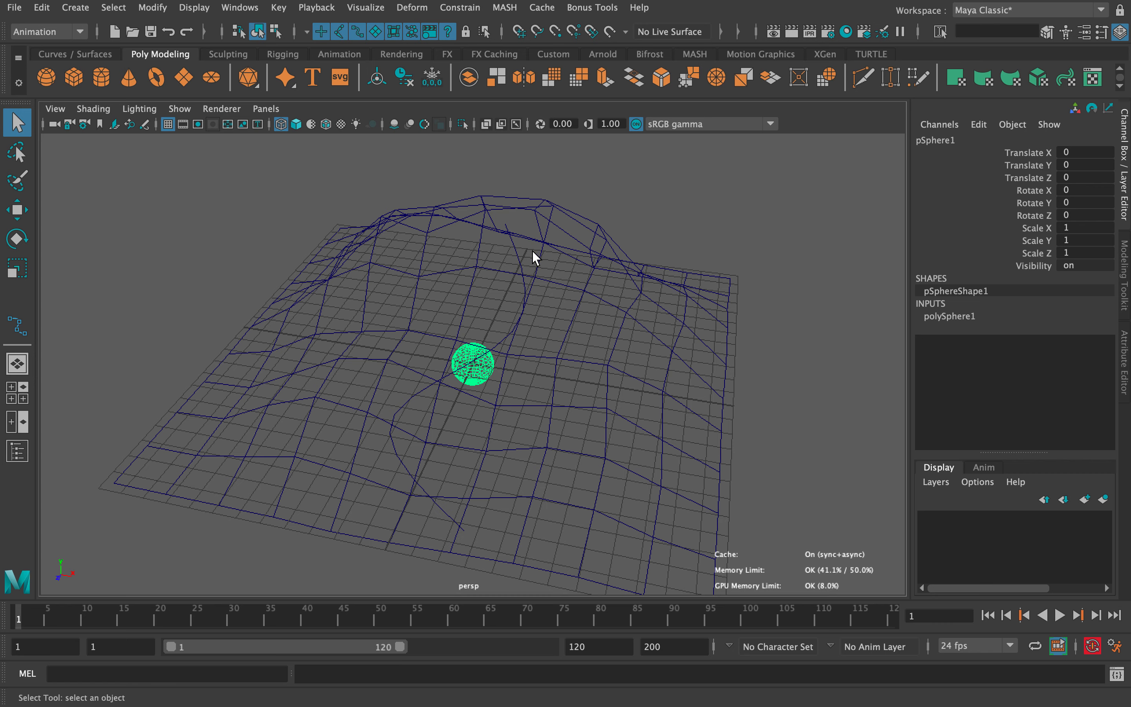
# - Rename the polygon sphere as SnowBall_geo
pyautogui.doubleClick(969, 140)
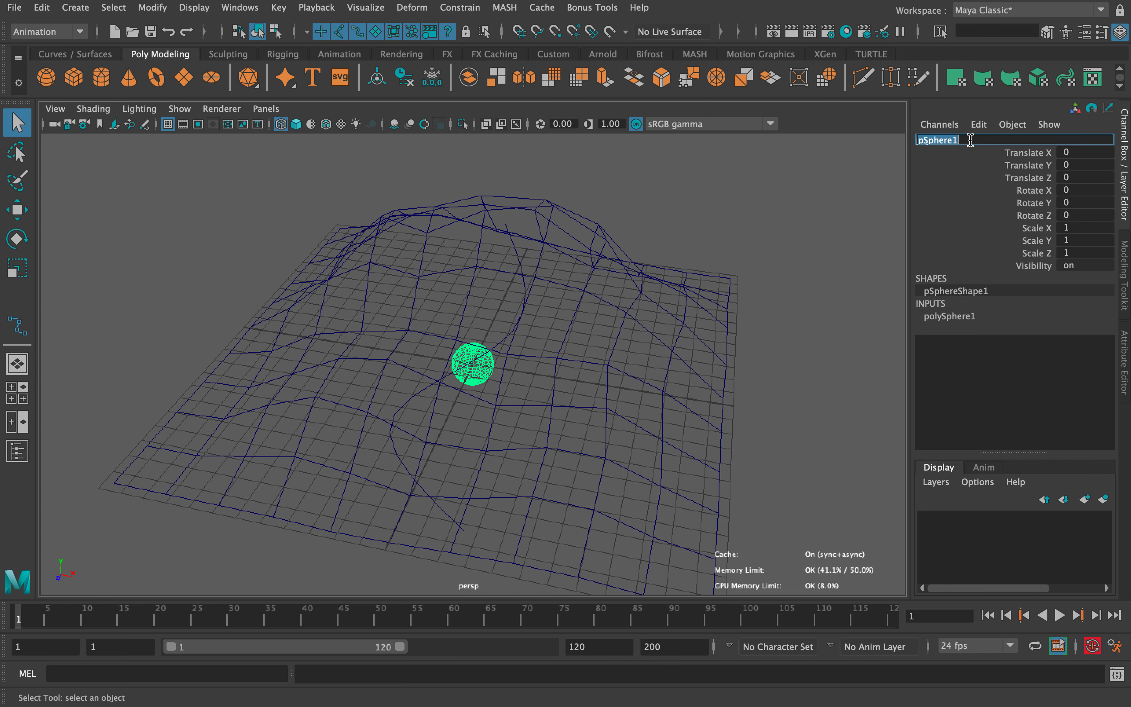
pyautogui.press('Return')
pyautogui.press('a')
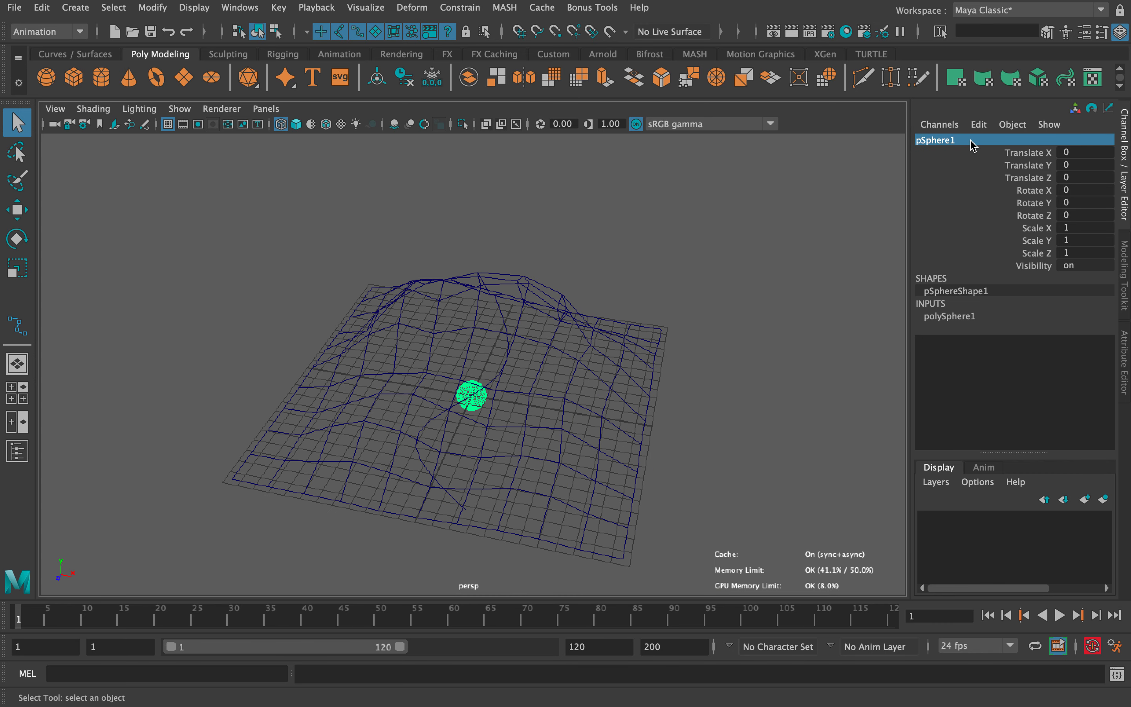
pyautogui.scroll(3, 655, 376)
pyautogui.doubleClick(970, 139)
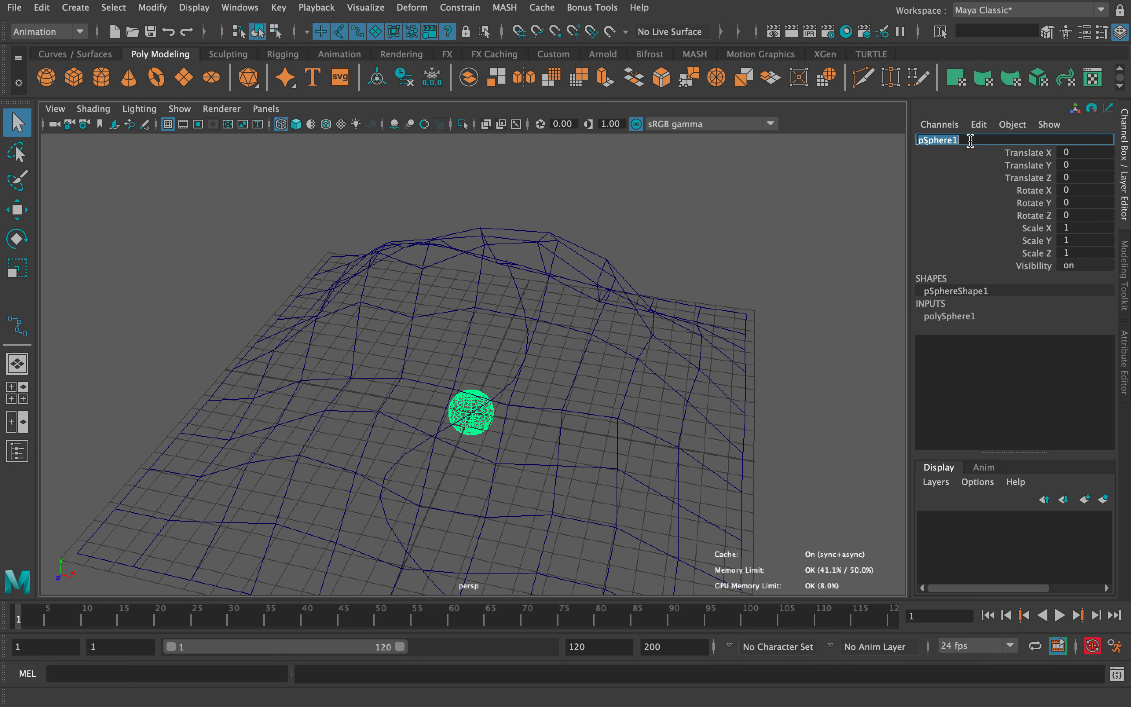
pyautogui.write('SnowBall_geo')
pyautogui.press('Return')
# - Select the winding path curve on the terrain and rename it AnimationPath_1
pyautogui.keyDown('alt'); pyautogui.moveTo(735, 175); pyautogui.dragTo(613, 224); pyautogui.keyUp('alt')
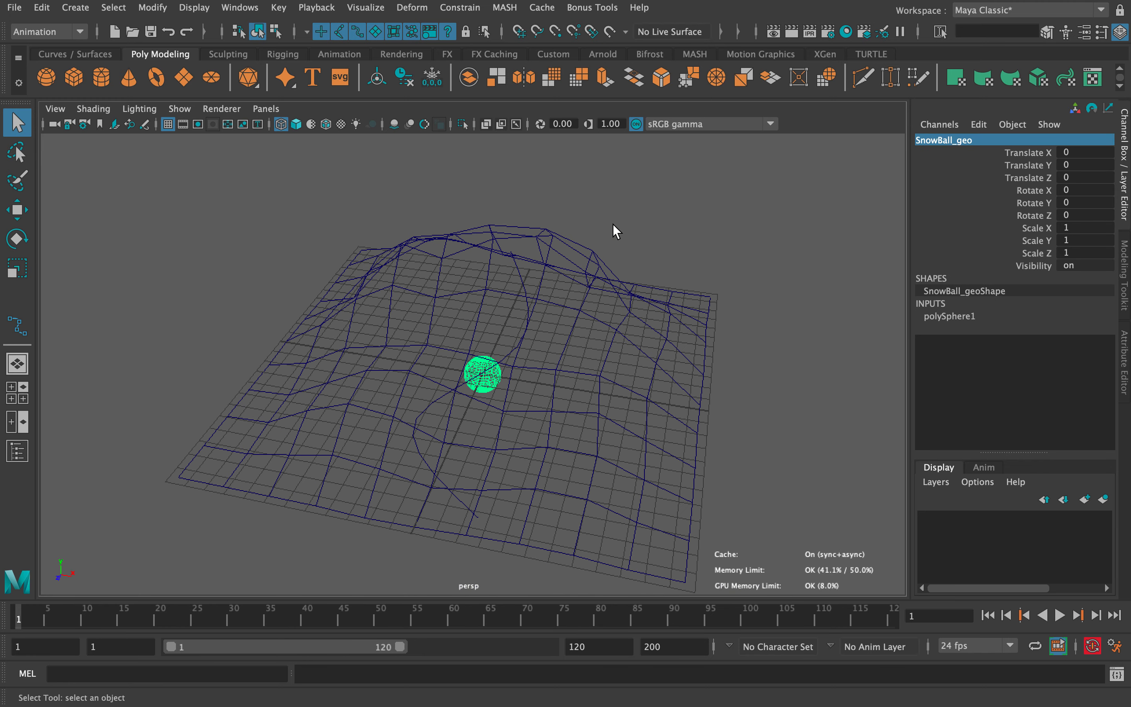
pyautogui.click(520, 273)
pyautogui.doubleClick(954, 139)
pyautogui.write('ationPath_1')
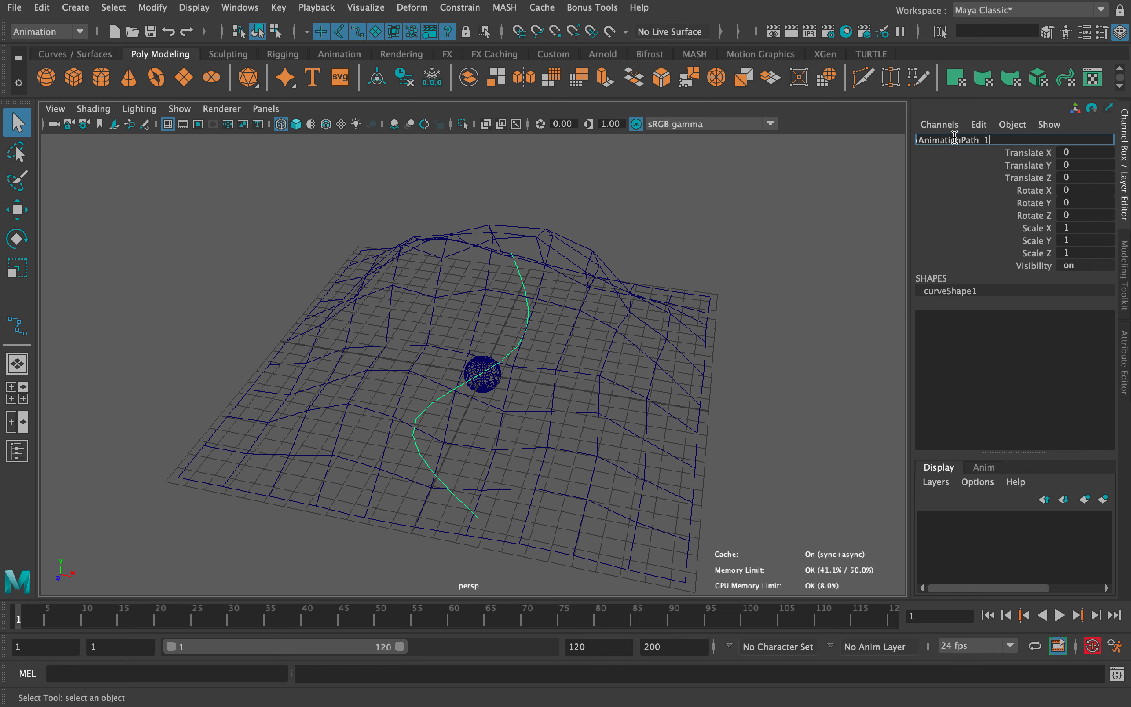
pyautogui.press('Return')
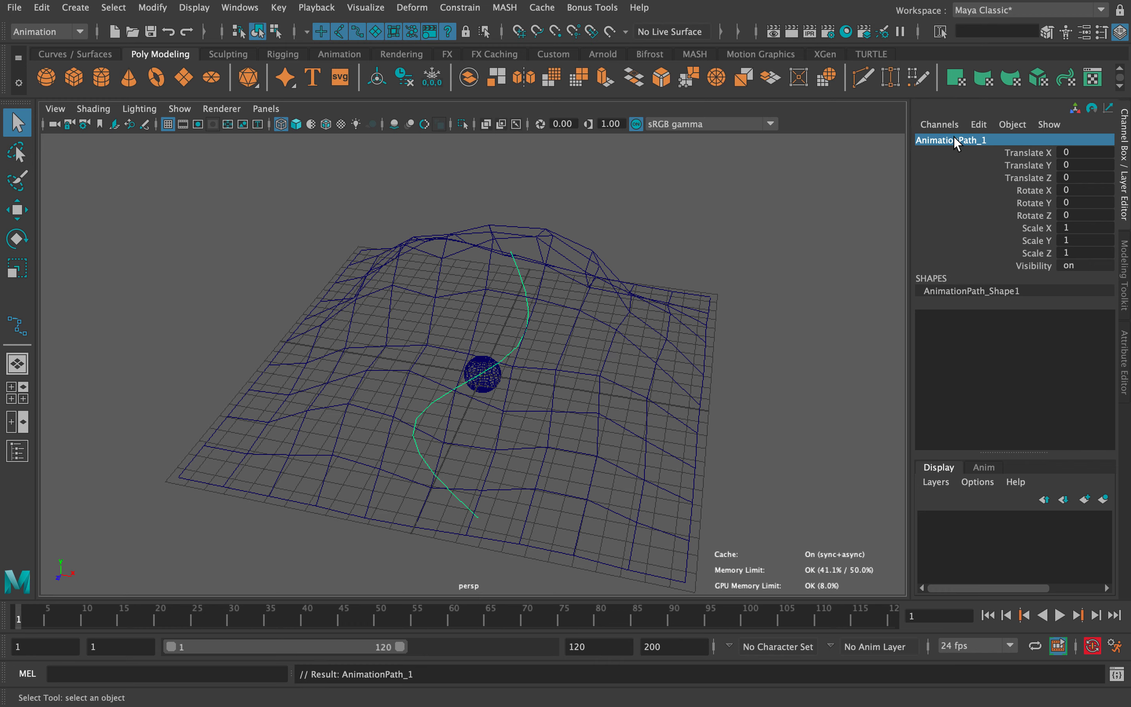
# - Change the path curve's name to AnimationPath_cur
pyautogui.keyDown('alt'); pyautogui.moveTo(461, 343); pyautogui.dragTo(588, 366, button='right'); pyautogui.keyUp('alt')
pyautogui.keyDown('alt'); pyautogui.moveTo(587, 366); pyautogui.dragTo(561, 349); pyautogui.keyUp('alt')
pyautogui.click(1003, 140)
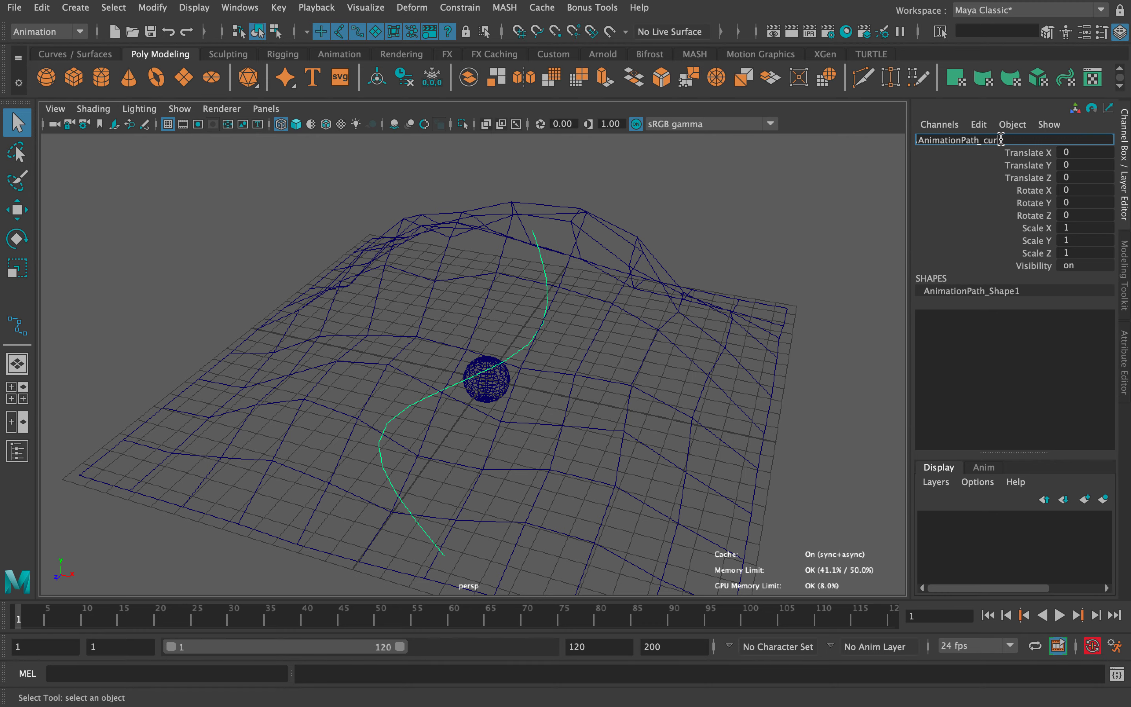
pyautogui.press('Return')
# - Select the snowball and then the path curve, and open the options of the Attach to Motion Path constraint
pyautogui.keyDown('alt'); pyautogui.moveTo(566, 322); pyautogui.dragTo(568, 295, button='middle'); pyautogui.keyUp('alt')
pyautogui.keyDown('alt'); pyautogui.moveTo(568, 295); pyautogui.dragTo(498, 285); pyautogui.keyUp('alt')
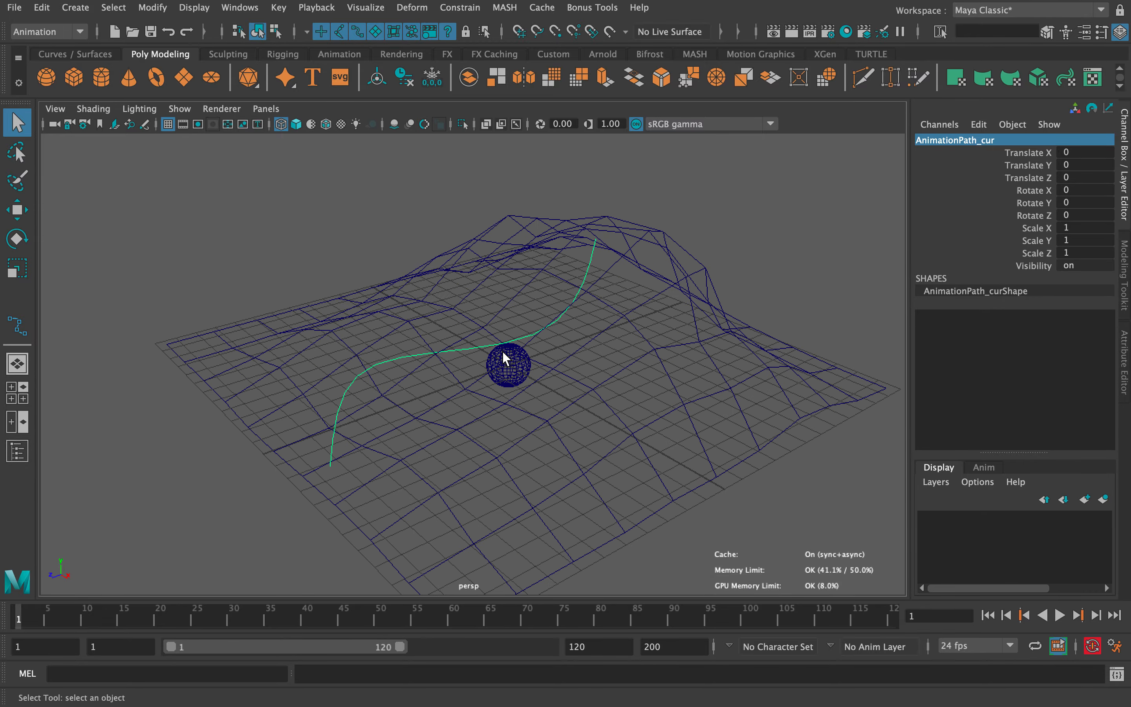
pyautogui.click(514, 373)
pyautogui.keyDown('shift'); pyautogui.click(590, 262); pyautogui.keyUp('shift')
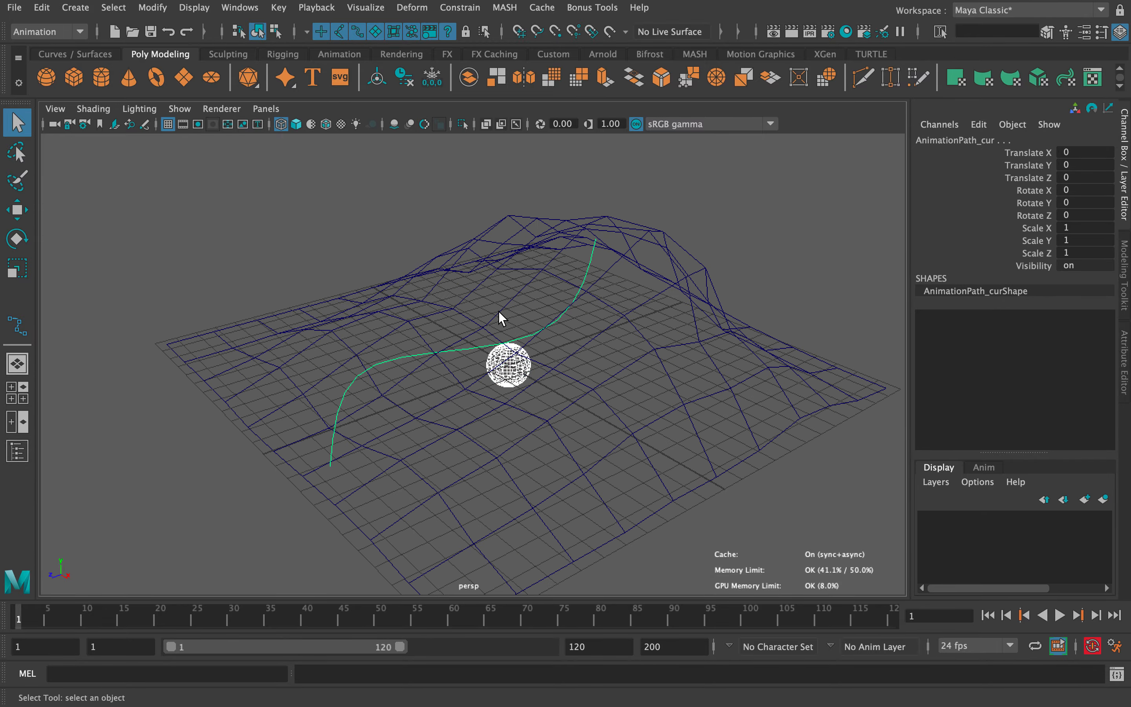
pyautogui.keyDown('alt'); pyautogui.moveTo(498, 311); pyautogui.dragTo(555, 319); pyautogui.keyUp('alt')
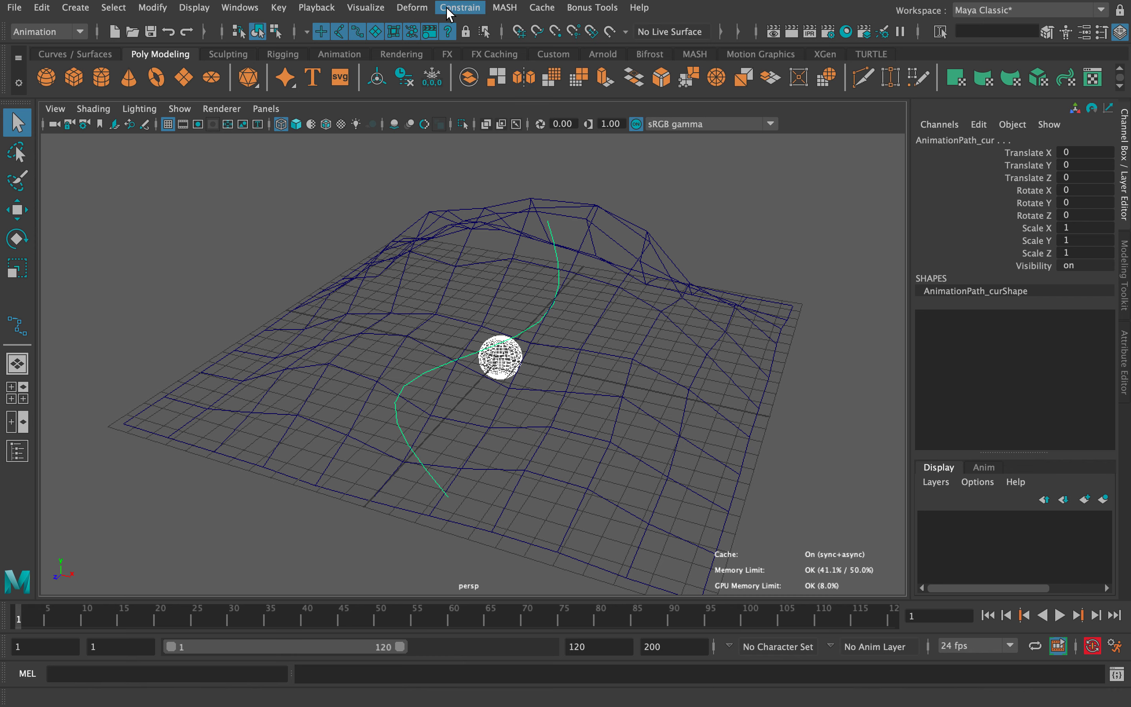
pyautogui.click(461, 7)
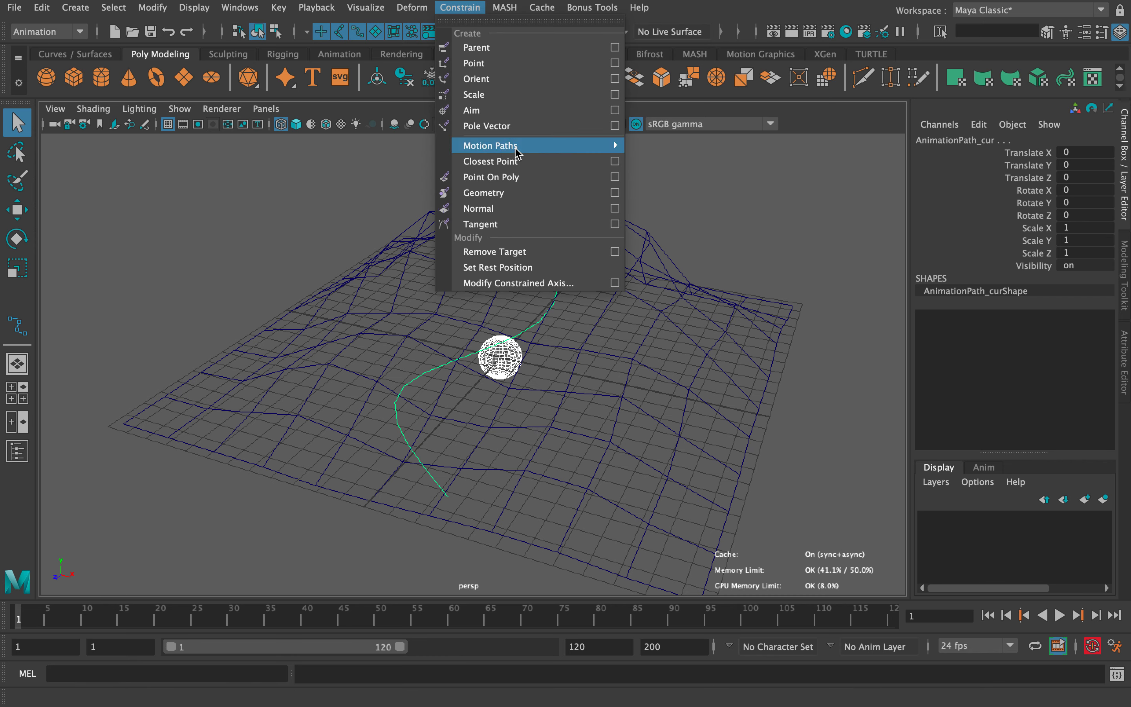
pyautogui.moveTo(607, 150)
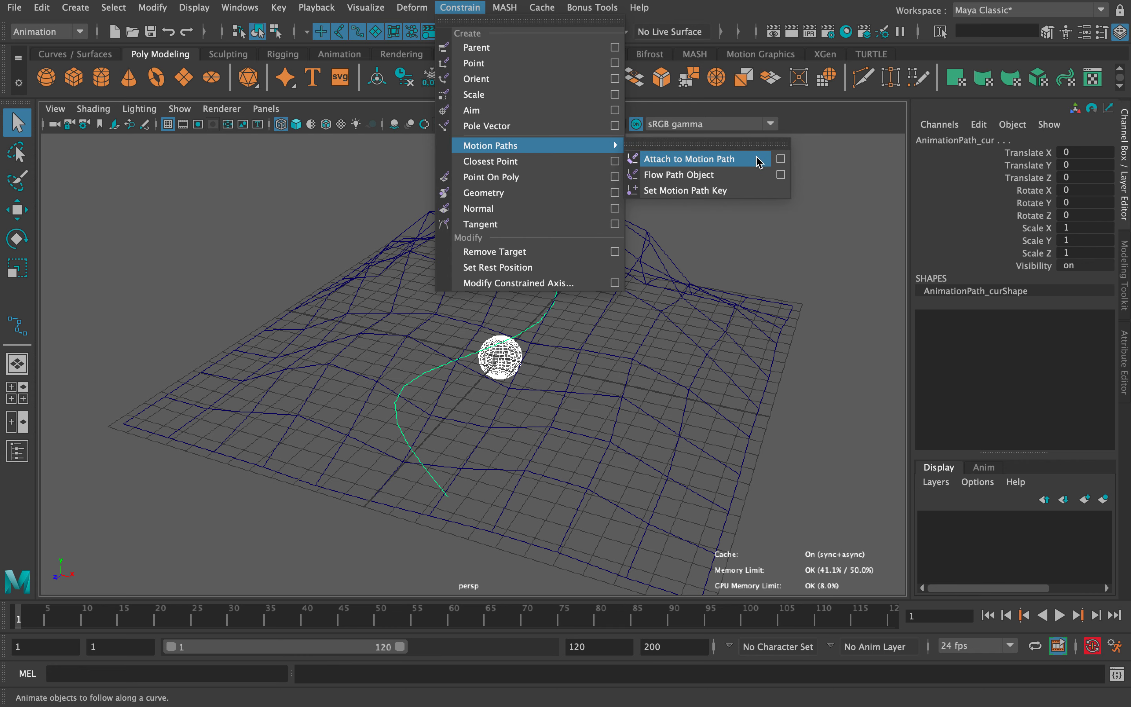
pyautogui.click(780, 159)
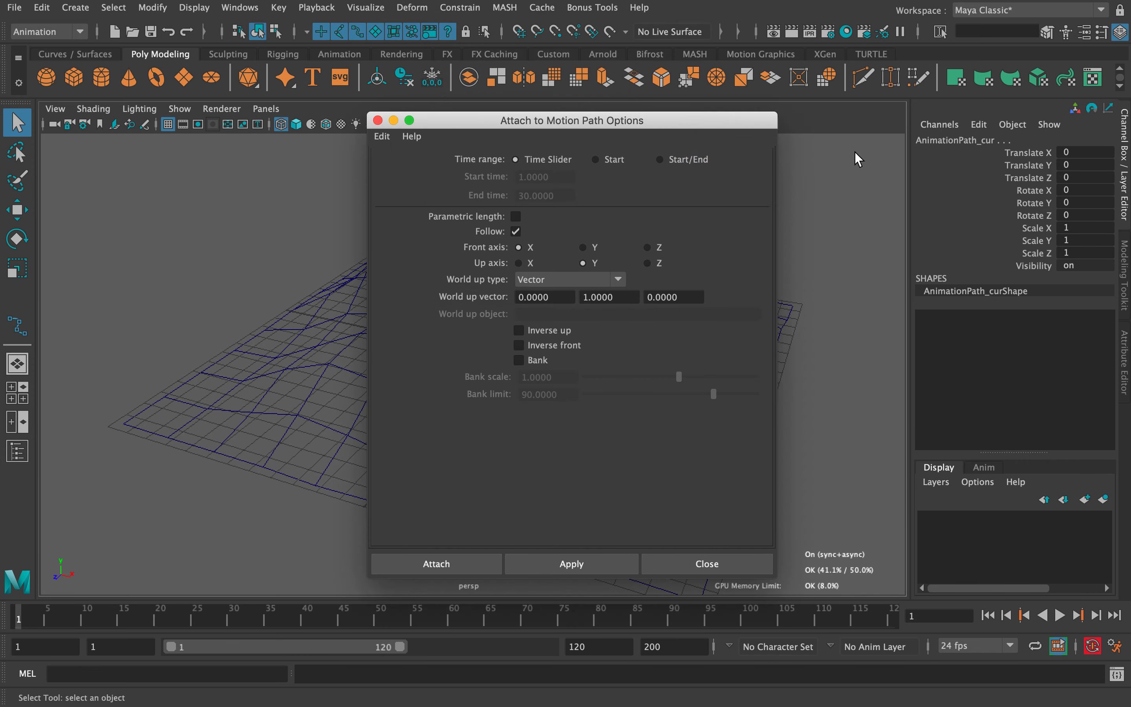
# - Reset the motion path options to their defaults, attach the snowball to the curve and close the options
pyautogui.moveTo(638, 120); pyautogui.dragTo(873, 63)
pyautogui.click(615, 76)
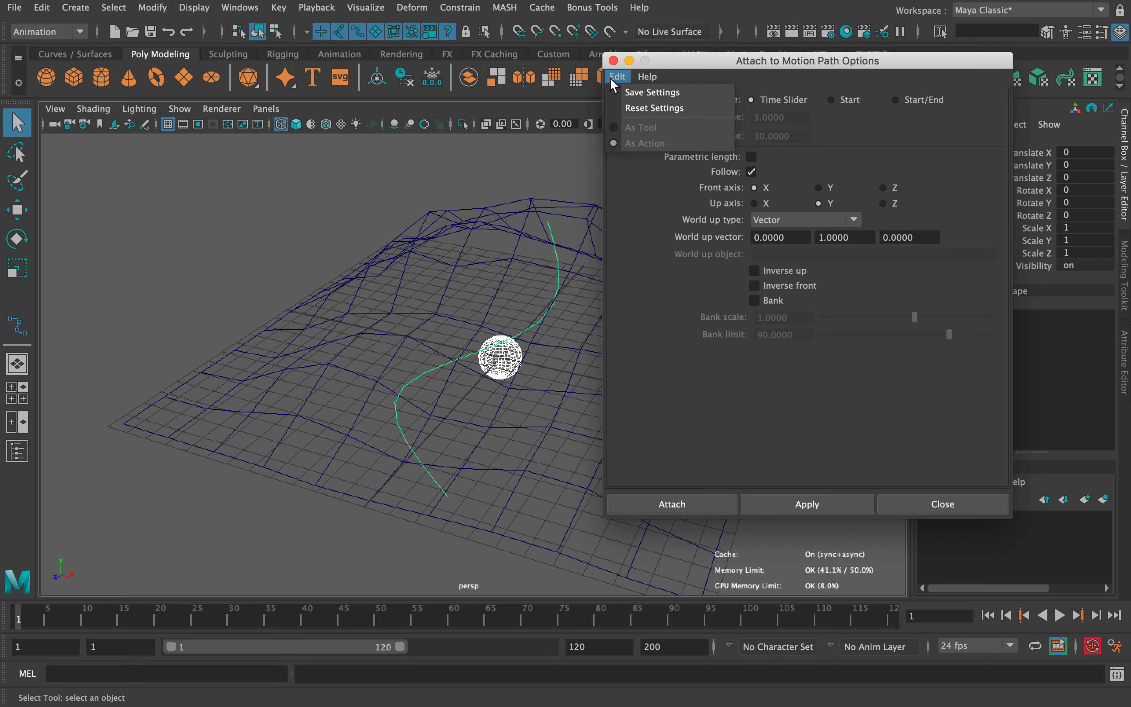
pyautogui.click(630, 106)
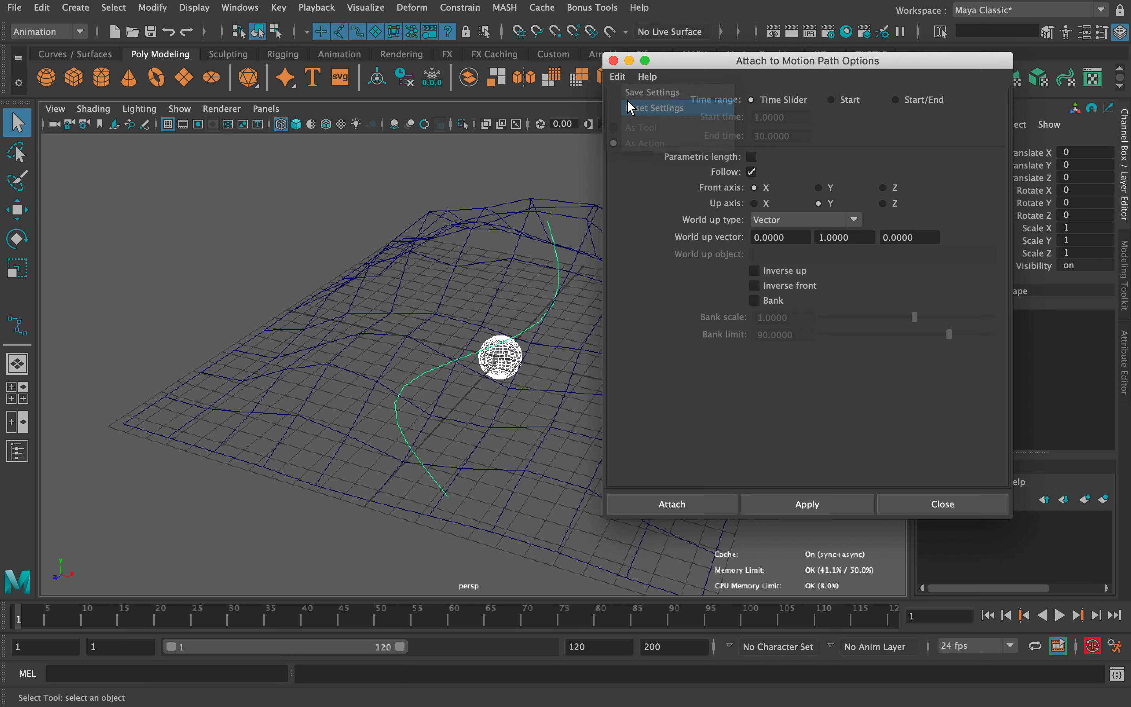
pyautogui.click(807, 504)
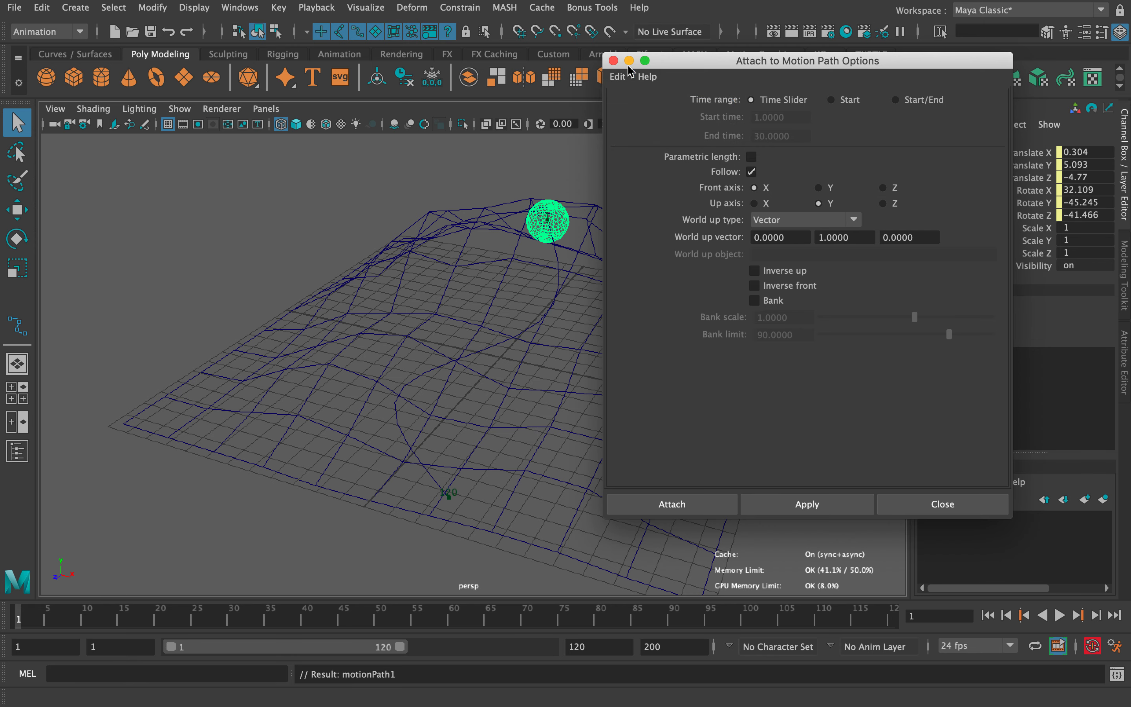
pyautogui.click(613, 60)
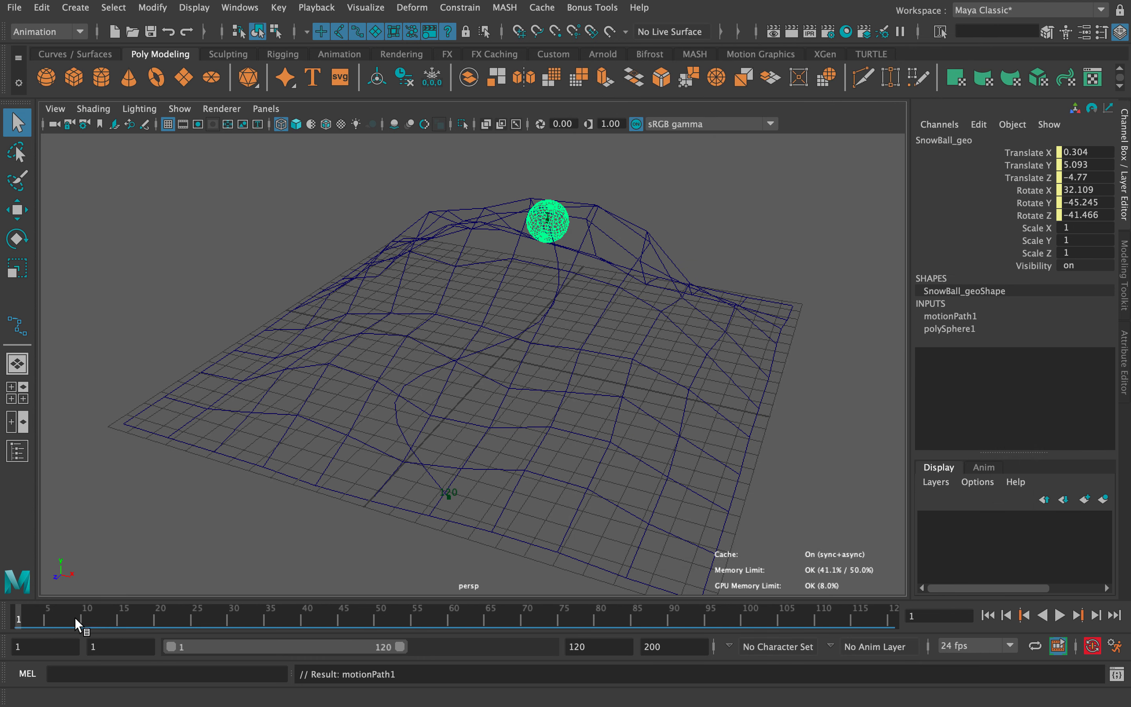
# - Play back the snowball's motion in wireframe and again with the viewport set to smooth shading
pyautogui.click(1060, 616)
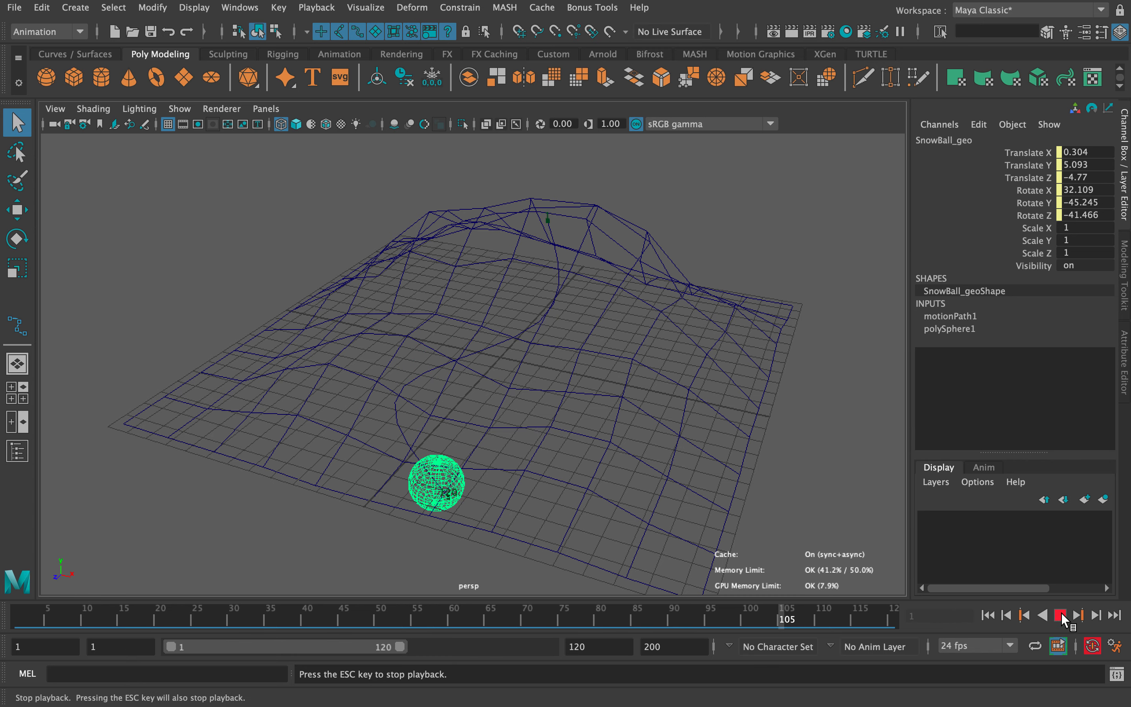
pyautogui.press('Escape')
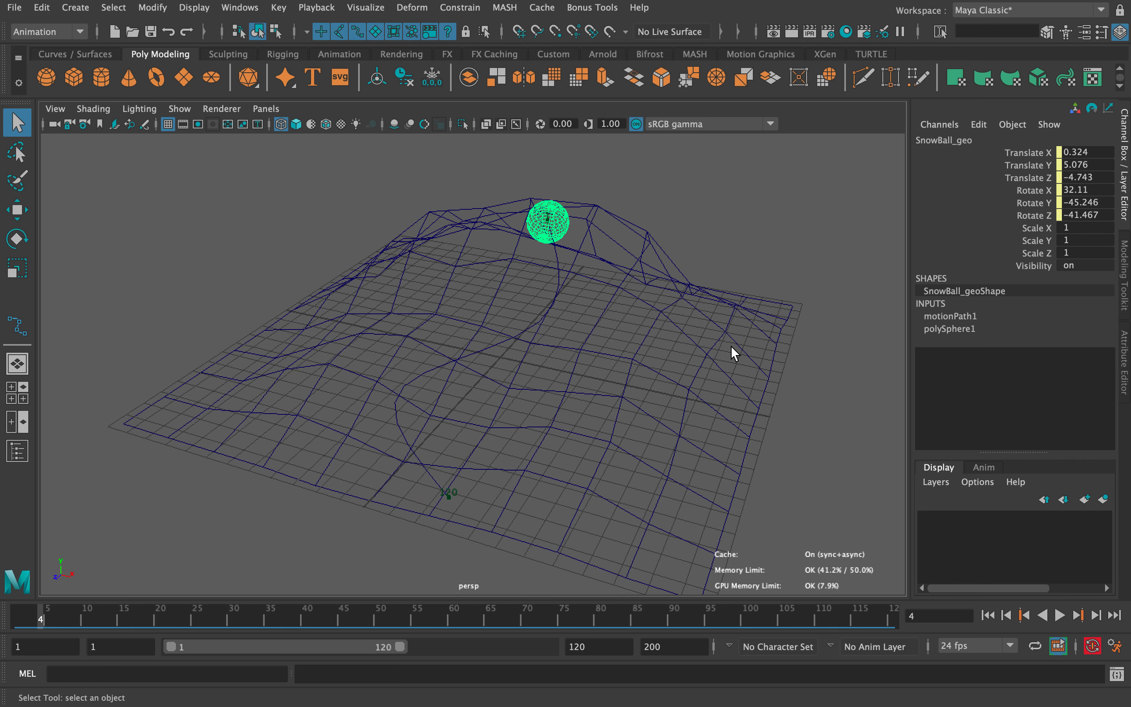
pyautogui.press('5')
pyautogui.click(1060, 615)
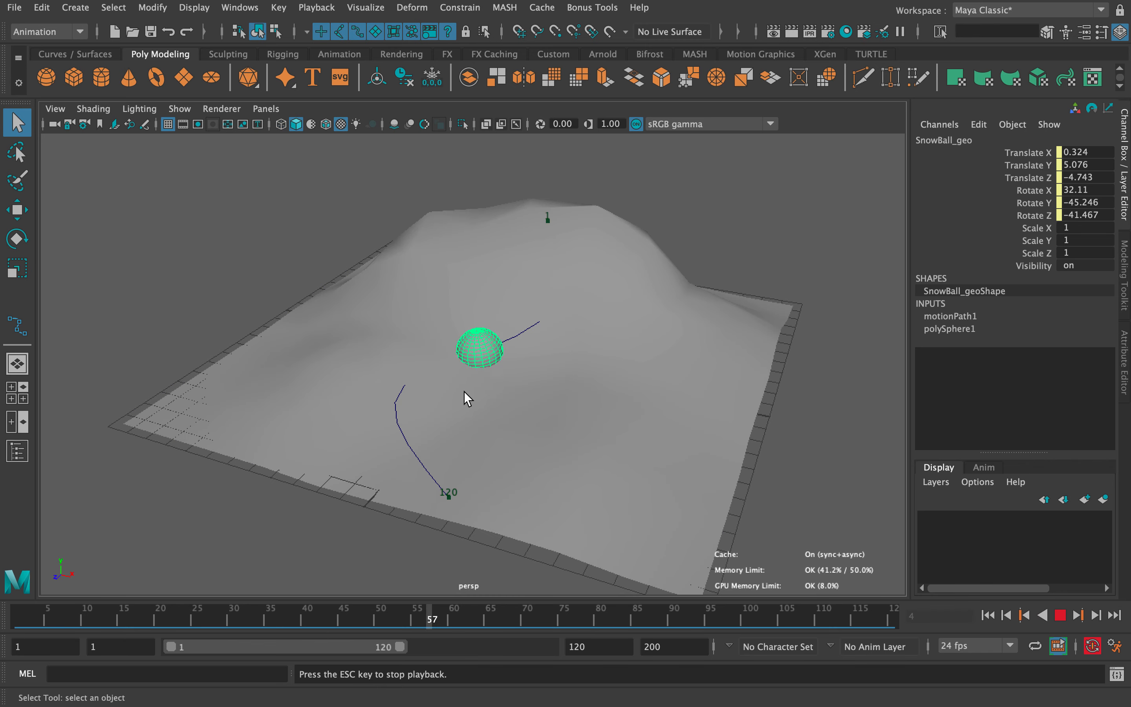
pyautogui.click(1060, 615)
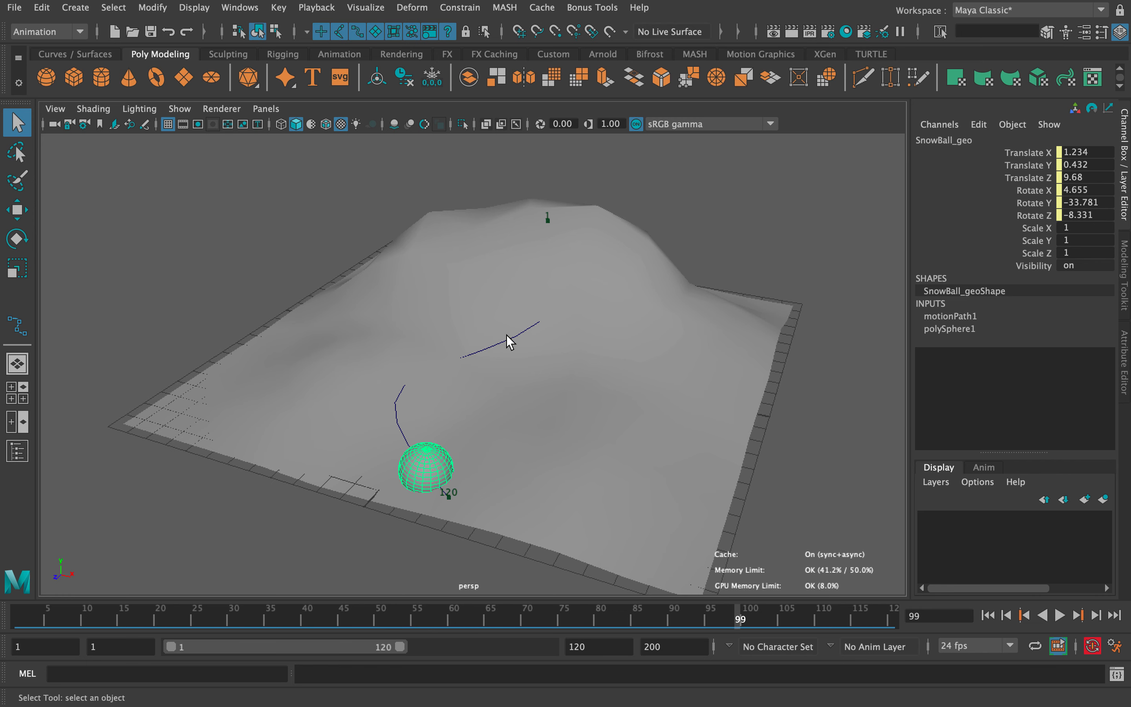
# - Raise the path curve to about 0.716 in Translate Y and play back the snowball's motion along it
pyautogui.click(511, 338)
pyautogui.press('w')
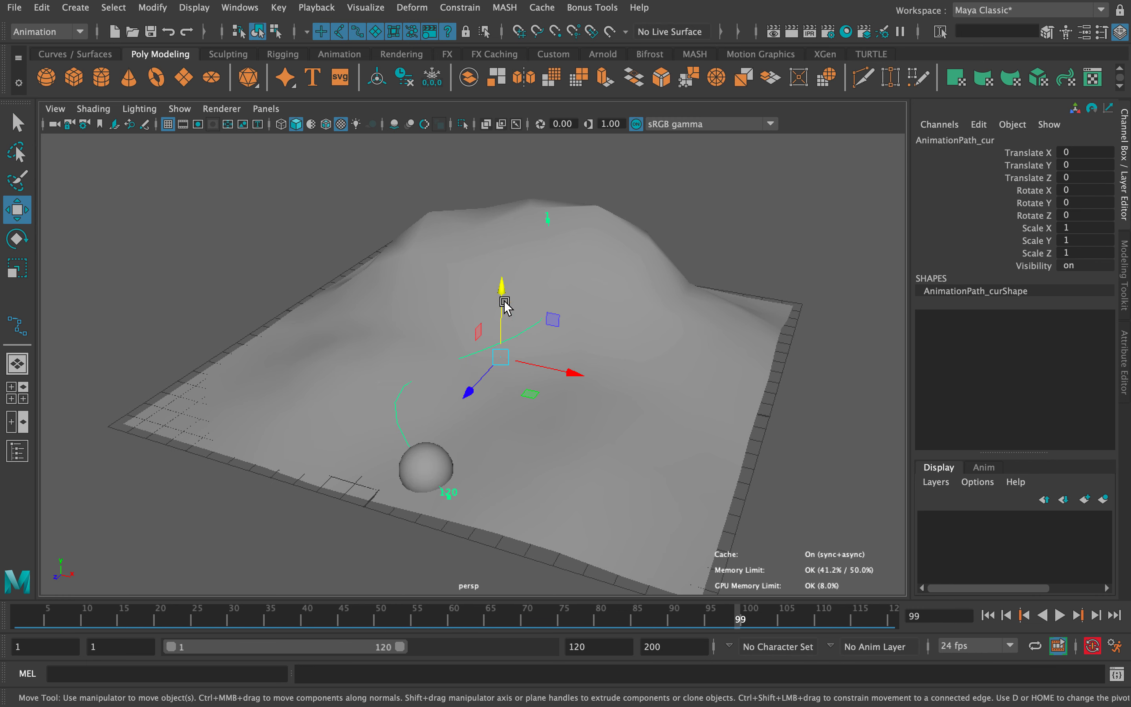
pyautogui.moveTo(499, 286); pyautogui.dragTo(770, 401)
pyautogui.click(1060, 616)
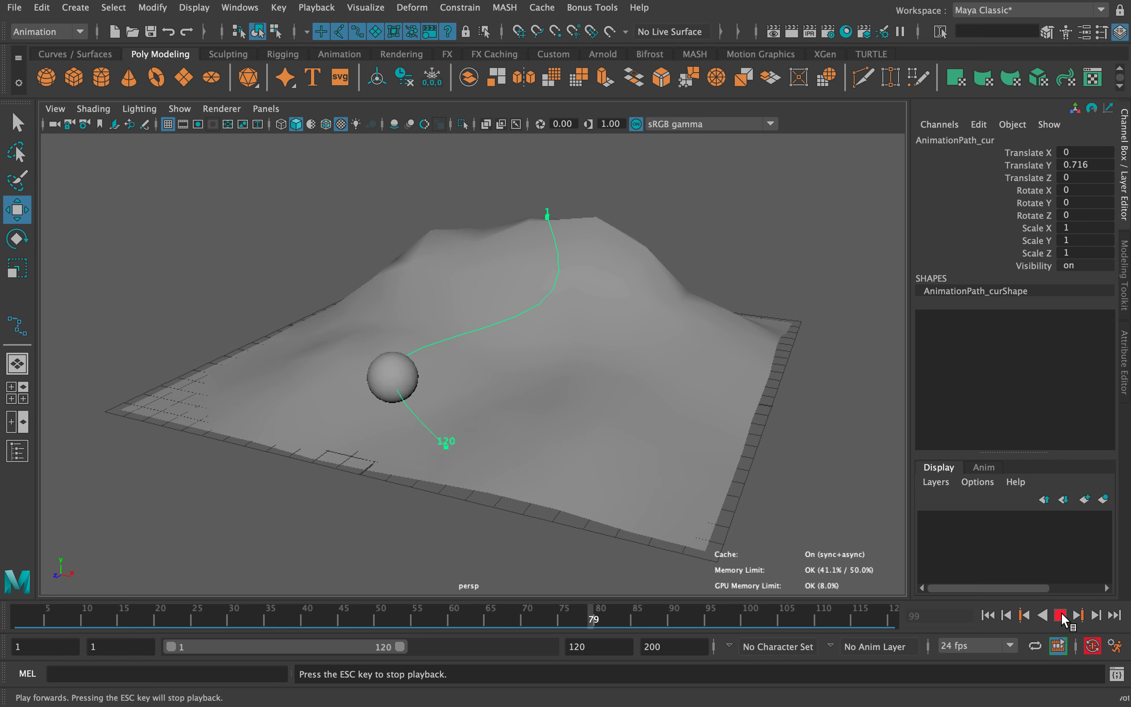
pyautogui.click(1061, 616)
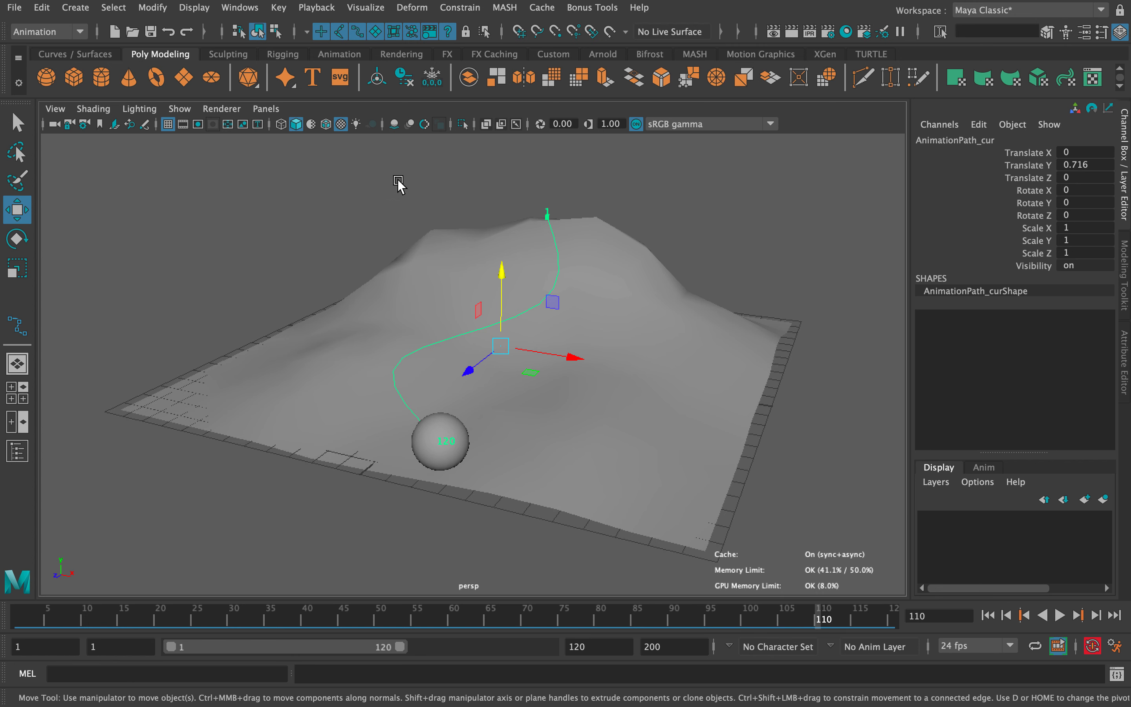
# - Show wireframe on the shaded objects, play back the rolling snowball and return to frame 1
pyautogui.click(326, 123)
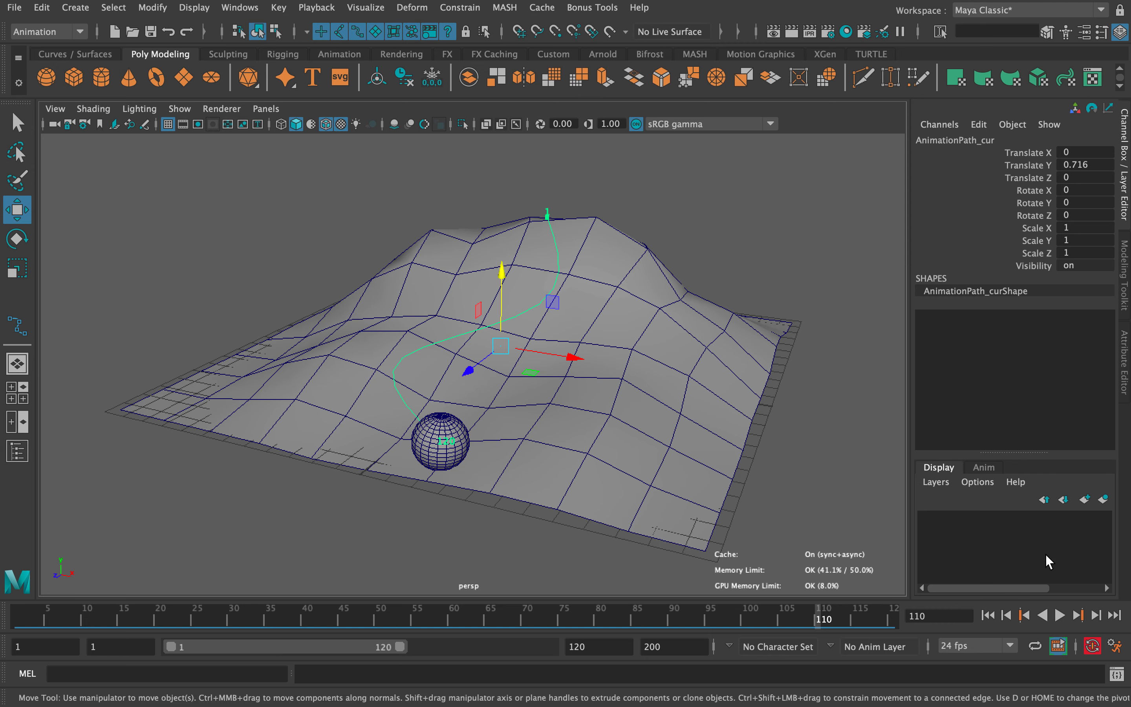
pyautogui.click(1060, 616)
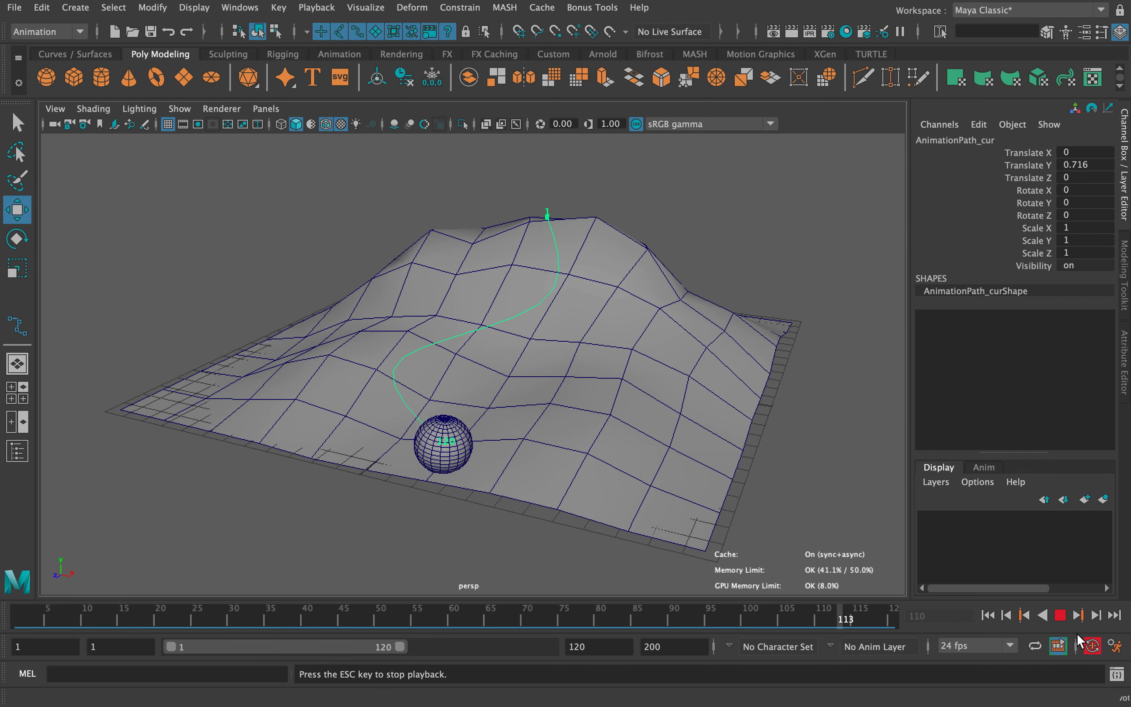
pyautogui.click(1065, 615)
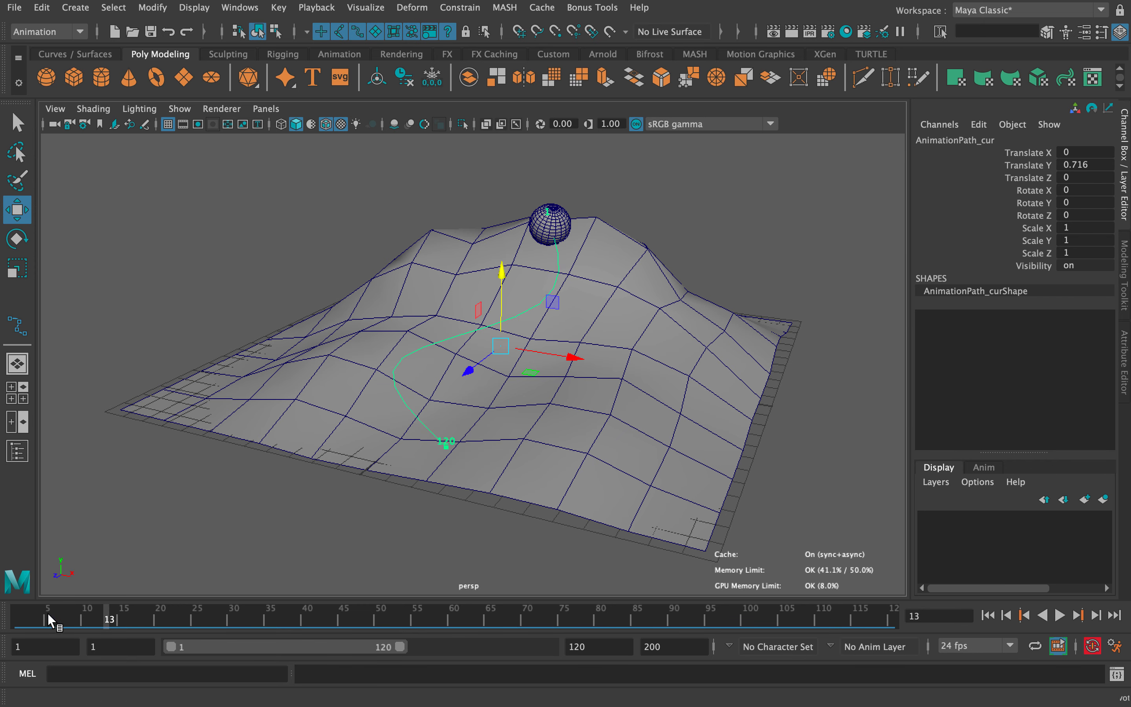
pyautogui.moveTo(49, 619); pyautogui.dragTo(0, 617)
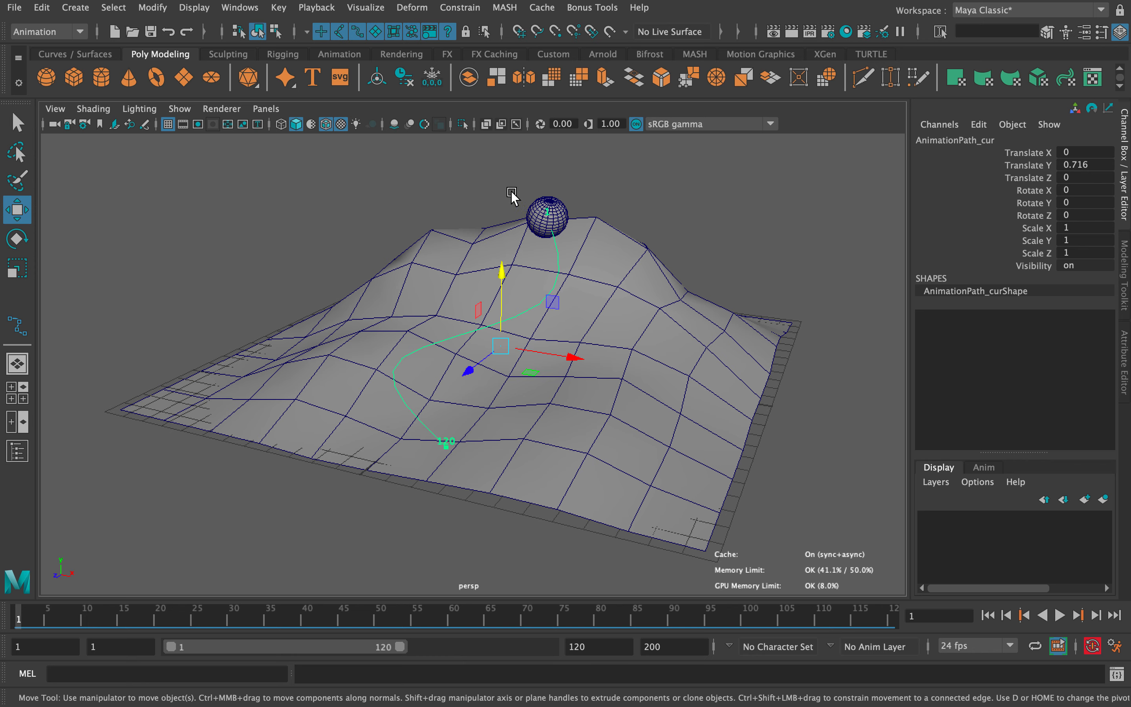
# - Select the snowball, expand its motionPath1 input and try a Side Twist of about 51.6
pyautogui.click(563, 213)
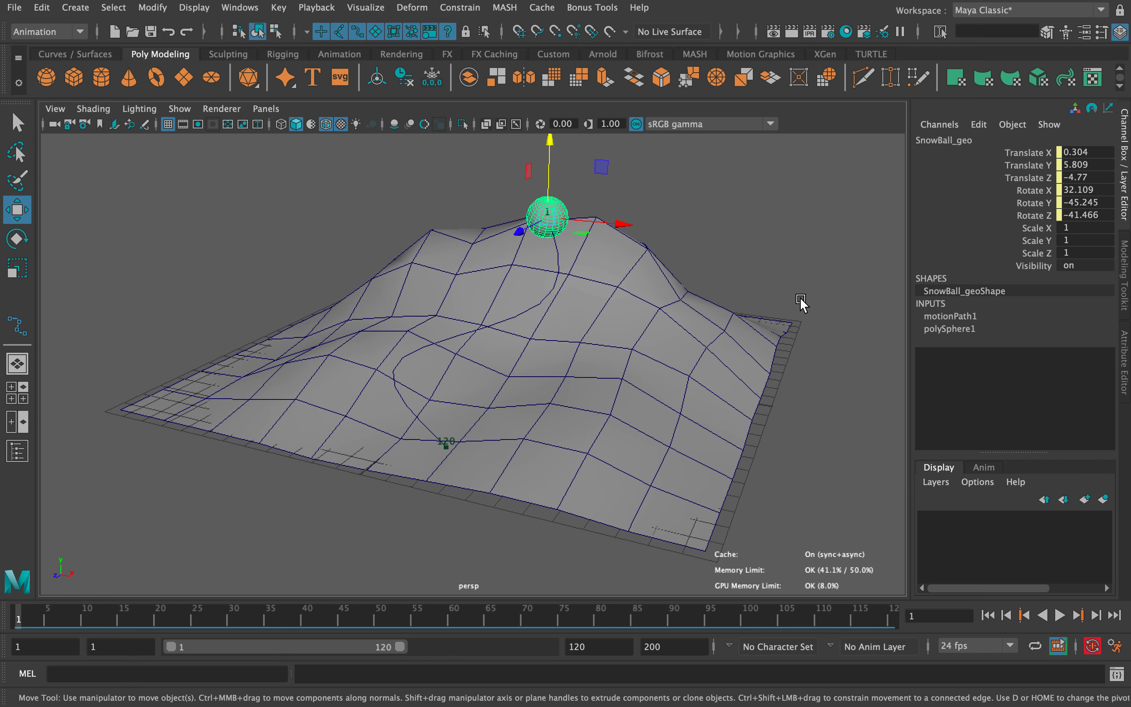
pyautogui.click(964, 317)
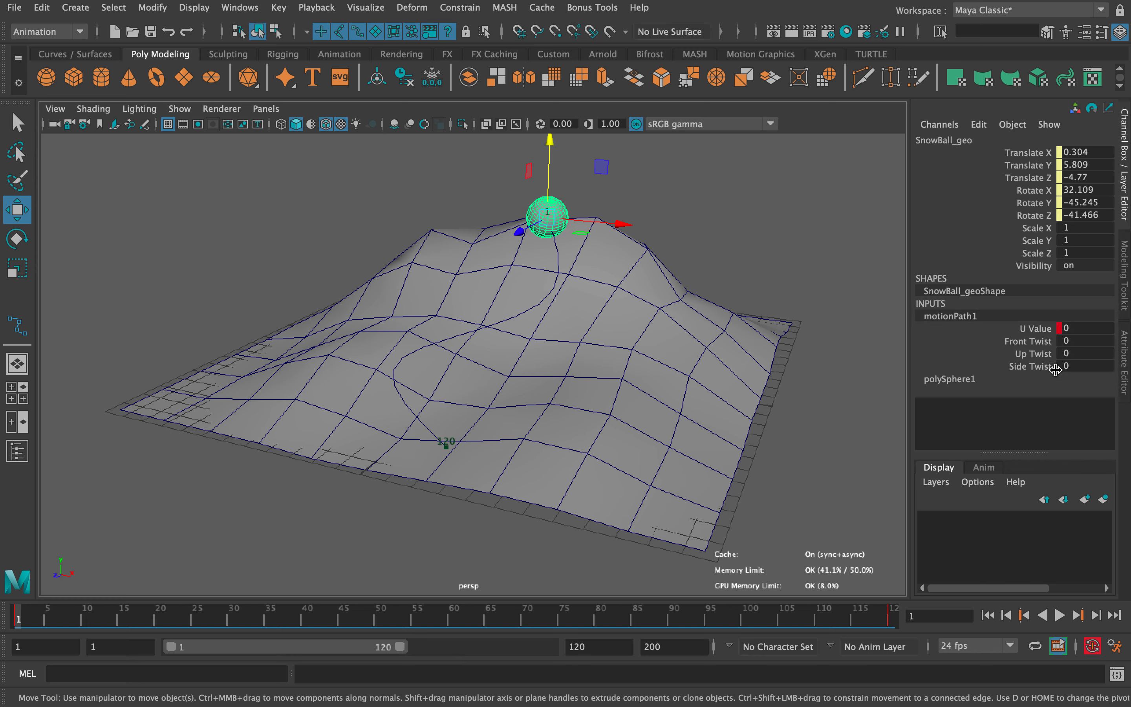
pyautogui.click(1012, 367)
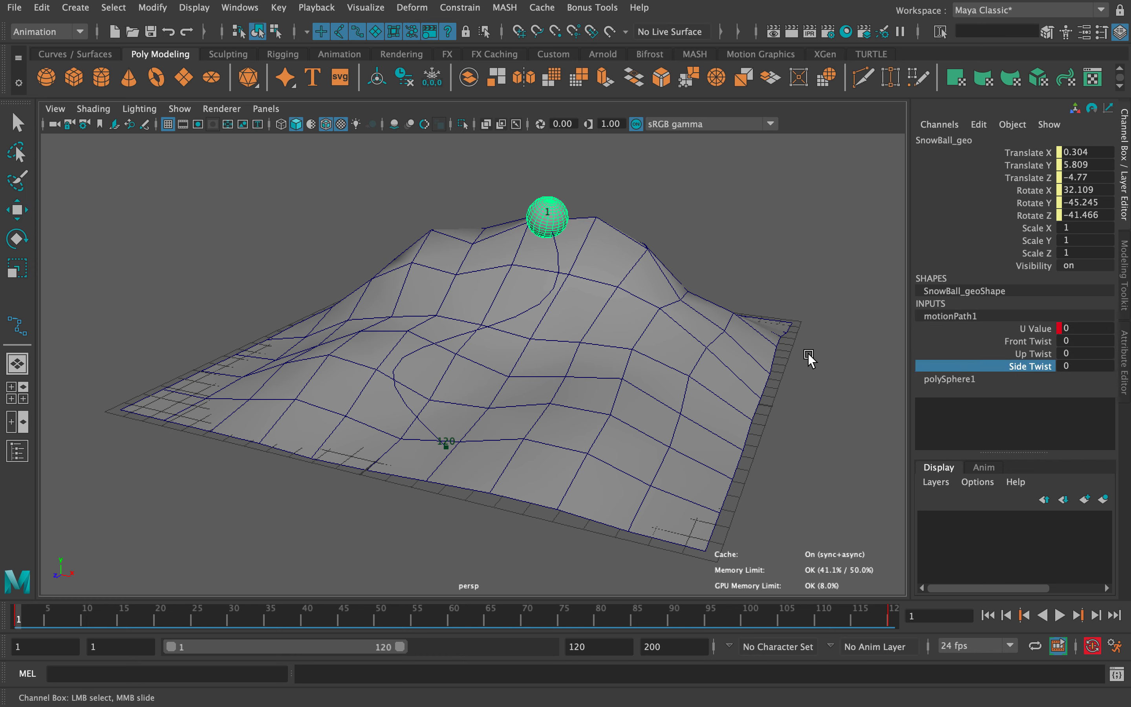
pyautogui.moveTo(767, 372); pyautogui.dragTo(807, 369, button='middle')
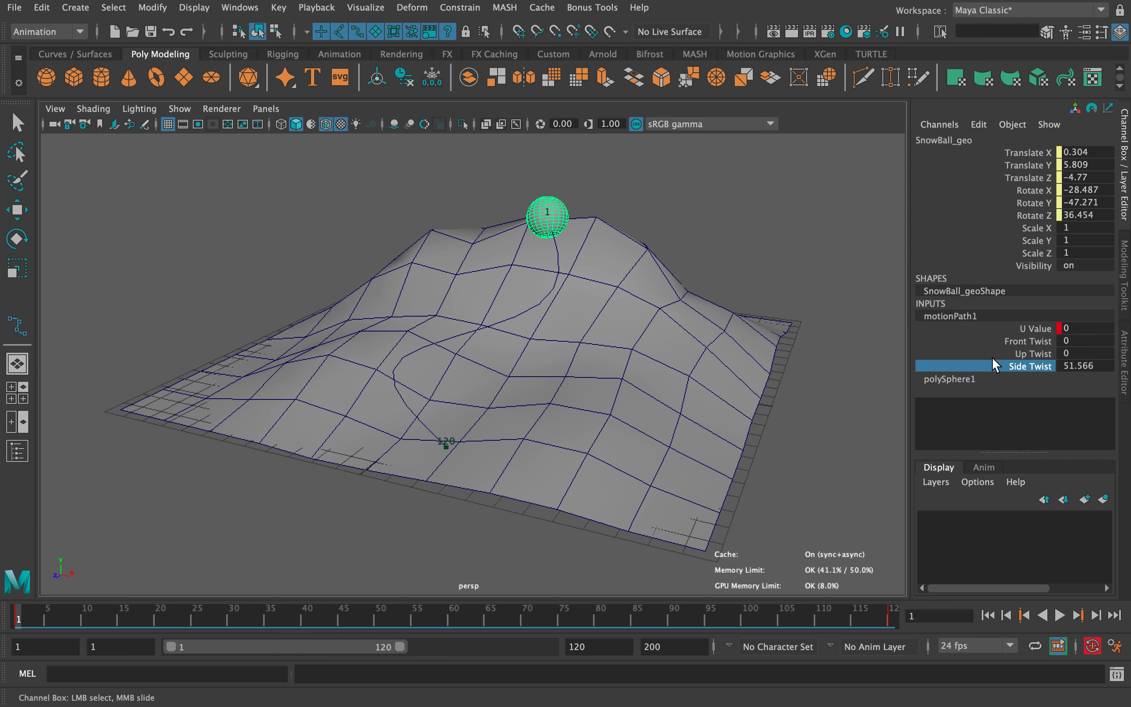
# - Set the motion path's Side Twist back to 0 and key it at frame 1
pyautogui.doubleClick(1104, 367)
pyautogui.write('0')
pyautogui.press('Return')
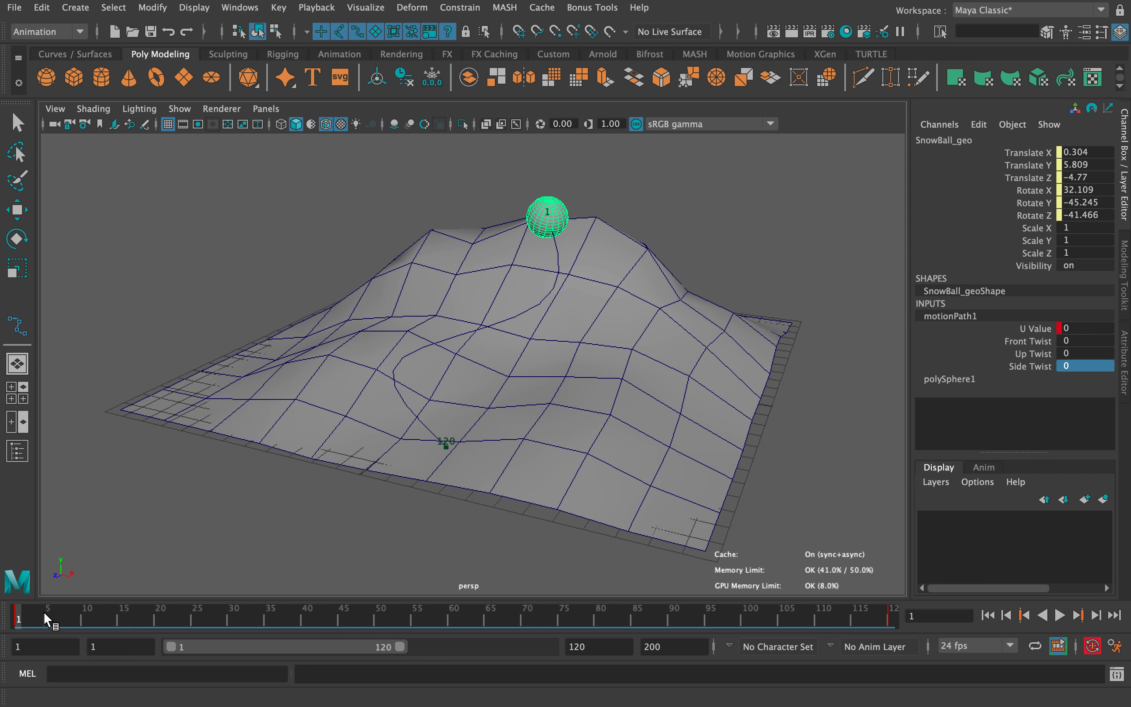
pyautogui.click(1035, 366)
pyautogui.rightClick(1021, 372)
pyautogui.rightClick(1021, 370)
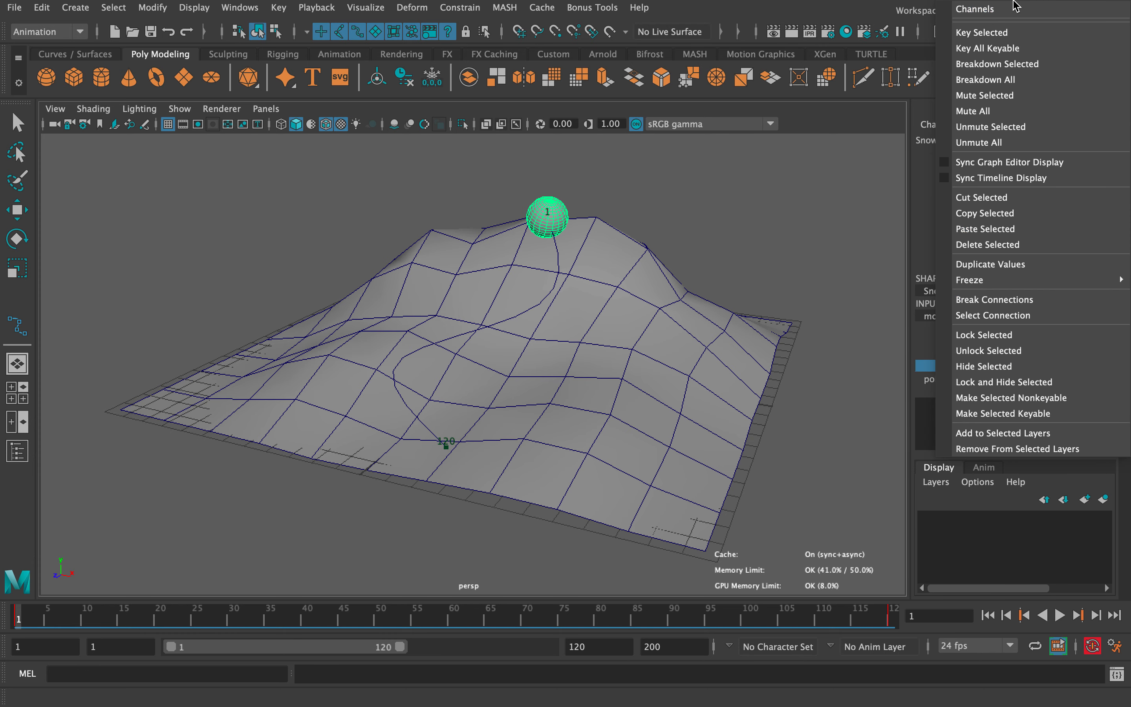
pyautogui.click(1005, 33)
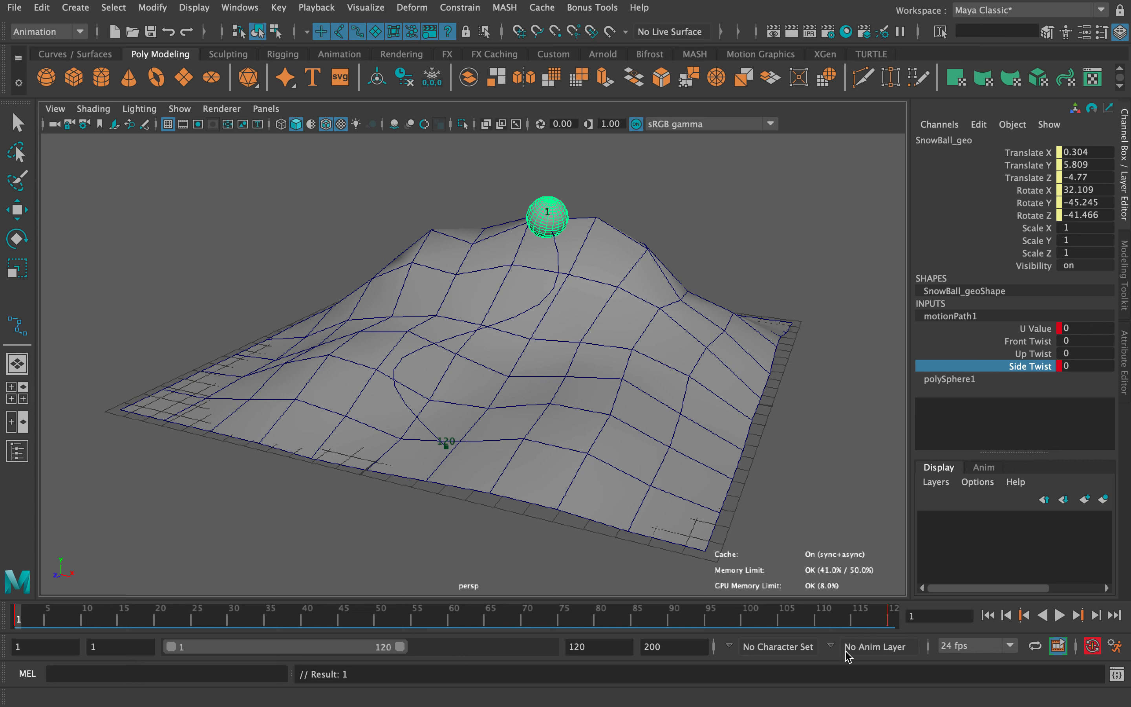
# - Key the motion path's Side Twist at about -452.6 on frame 120 and play back the roll from frame 1
pyautogui.click(881, 619)
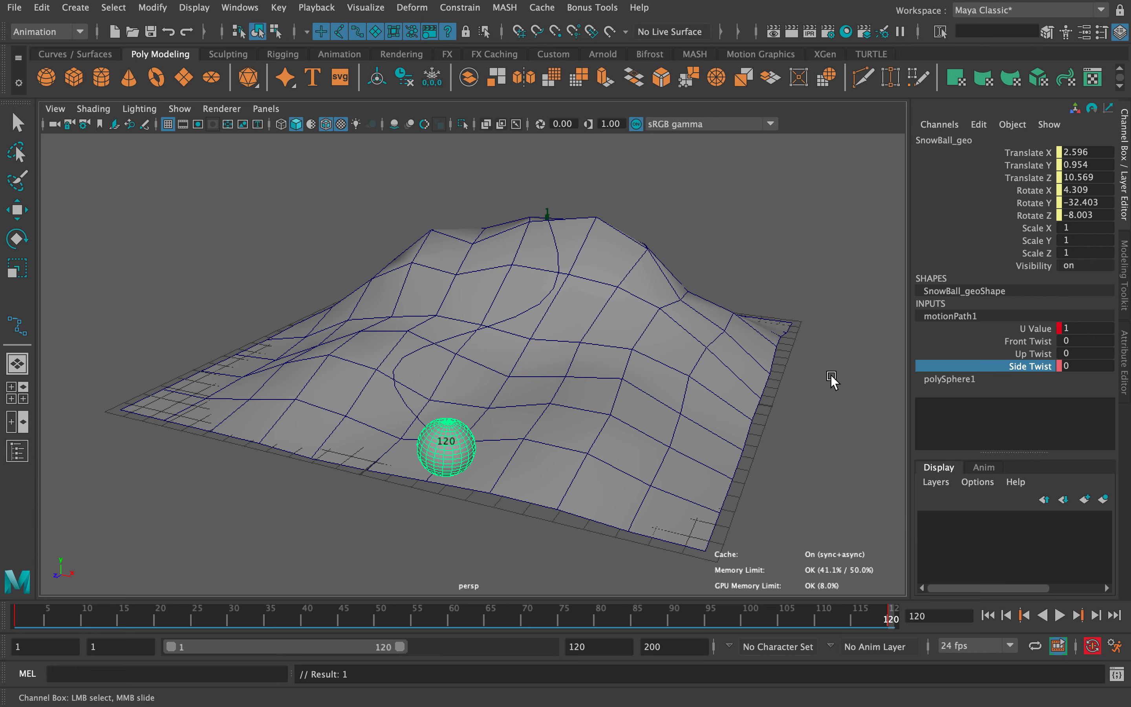
pyautogui.scroll(-2, 827, 379)
pyautogui.moveTo(823, 379); pyautogui.dragTo(514, 371, button='middle')
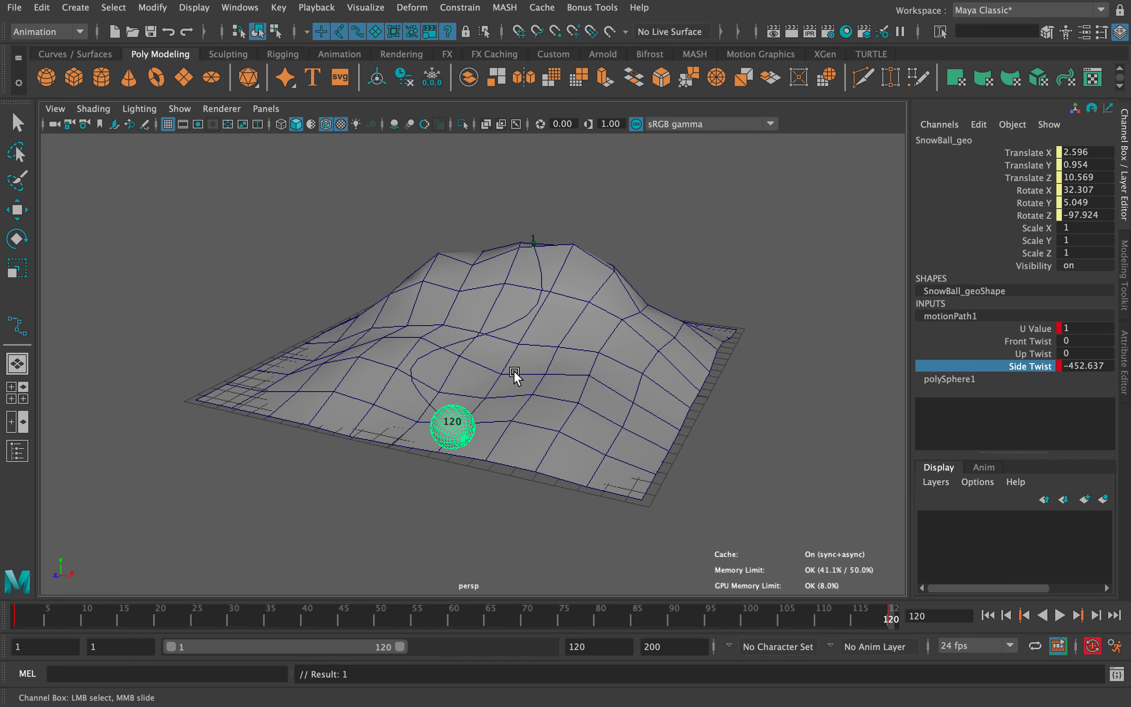
pyautogui.scroll(3, 536, 395)
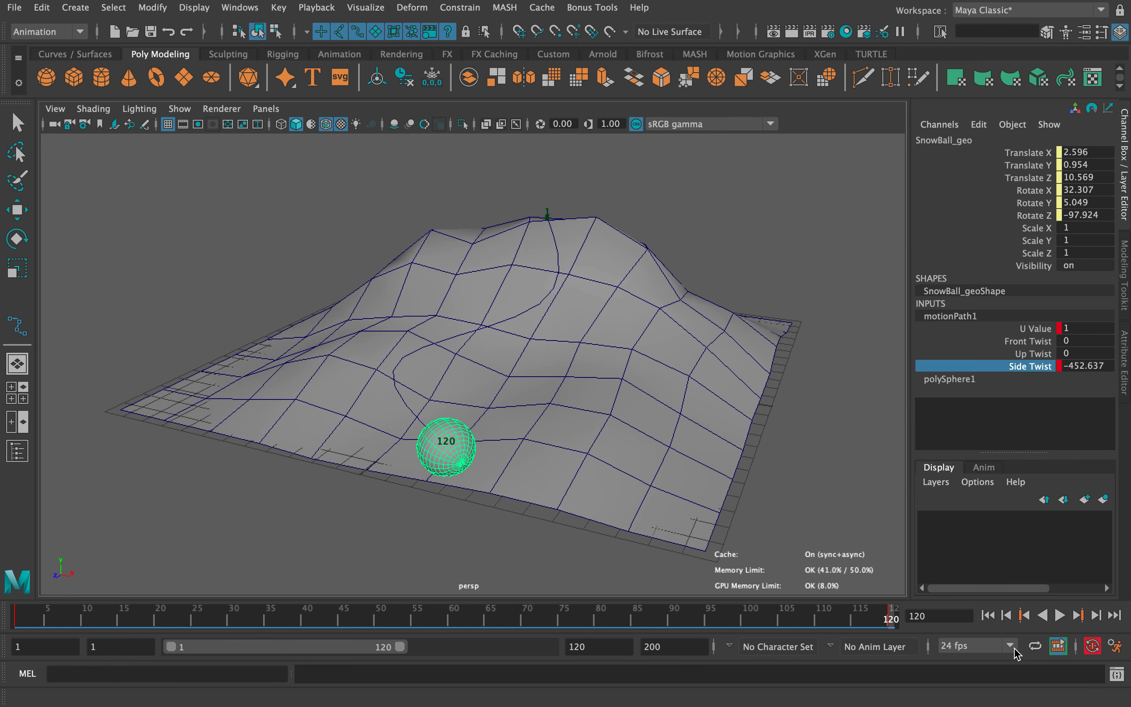
pyautogui.click(988, 616)
pyautogui.click(1060, 616)
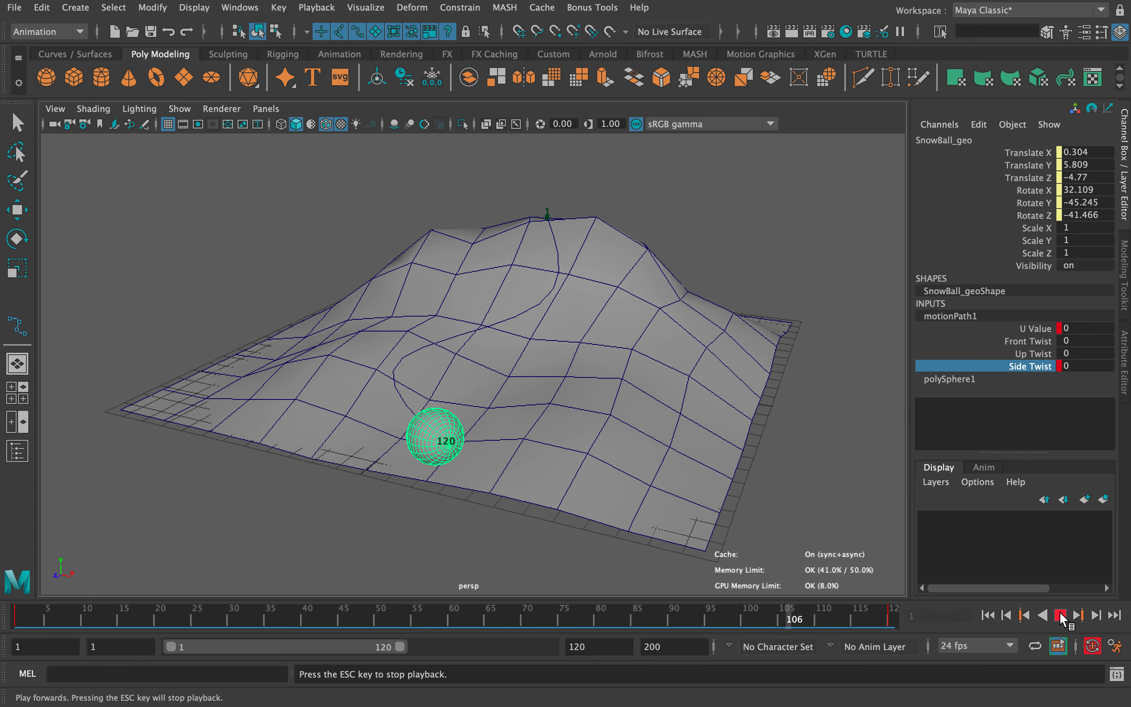
pyautogui.click(1060, 617)
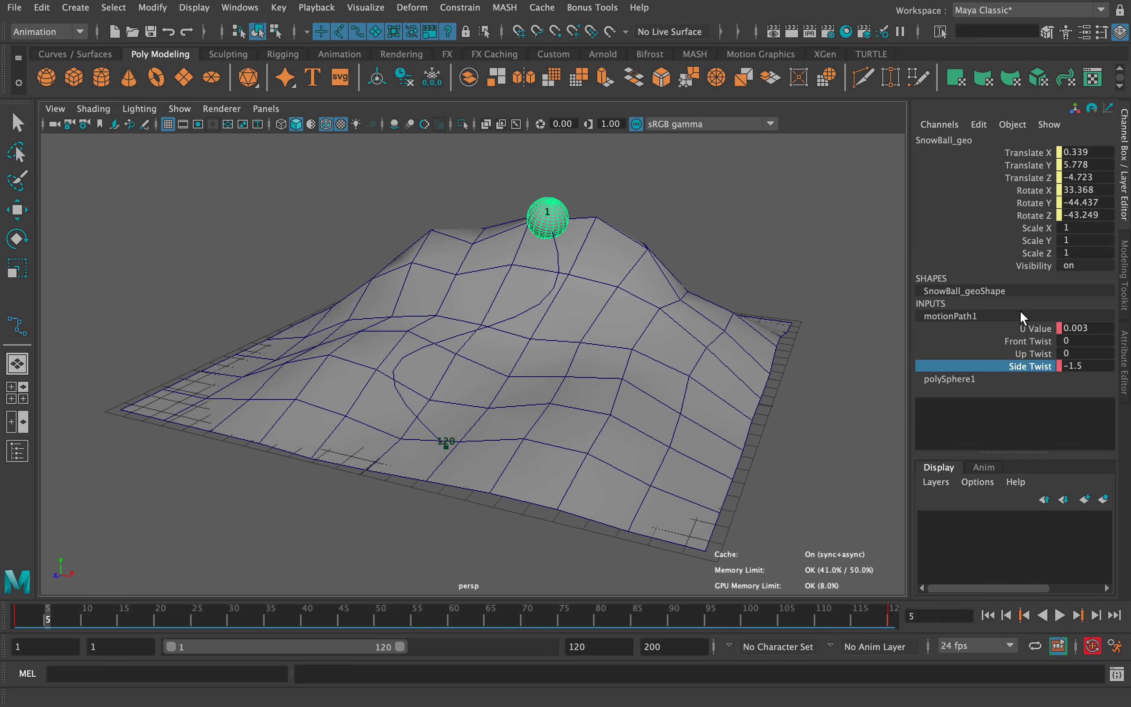
# - Set the motion path's Side Twist to -850 at frame 120 and play back the faster roll, also from the terrain's side
pyautogui.click(890, 618)
pyautogui.doubleClick(1077, 367)
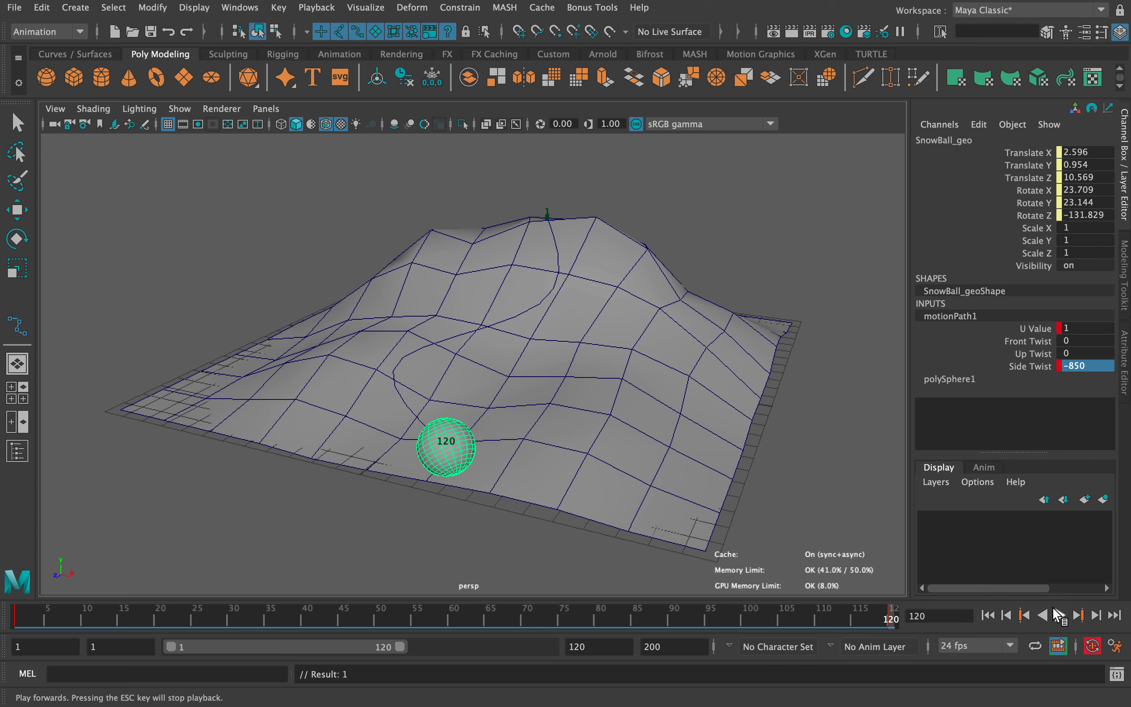
pyautogui.click(1058, 616)
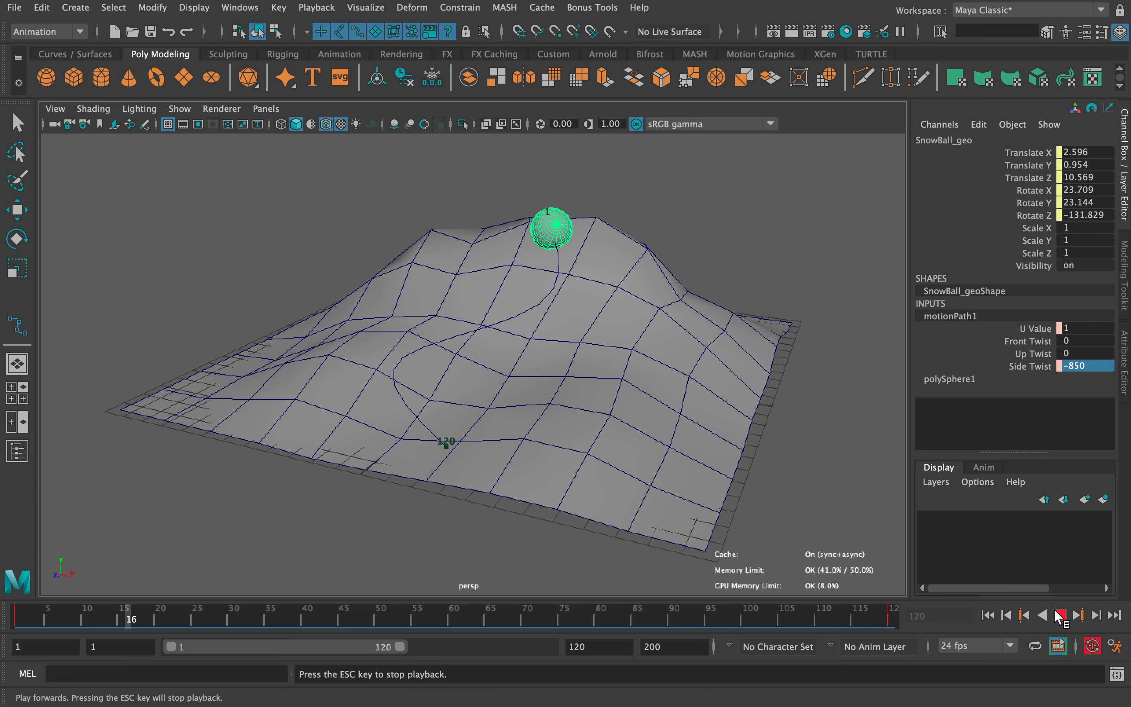
pyautogui.click(1060, 616)
pyautogui.keyDown('alt'); pyautogui.moveTo(715, 459); pyautogui.dragTo(613, 449); pyautogui.keyUp('alt')
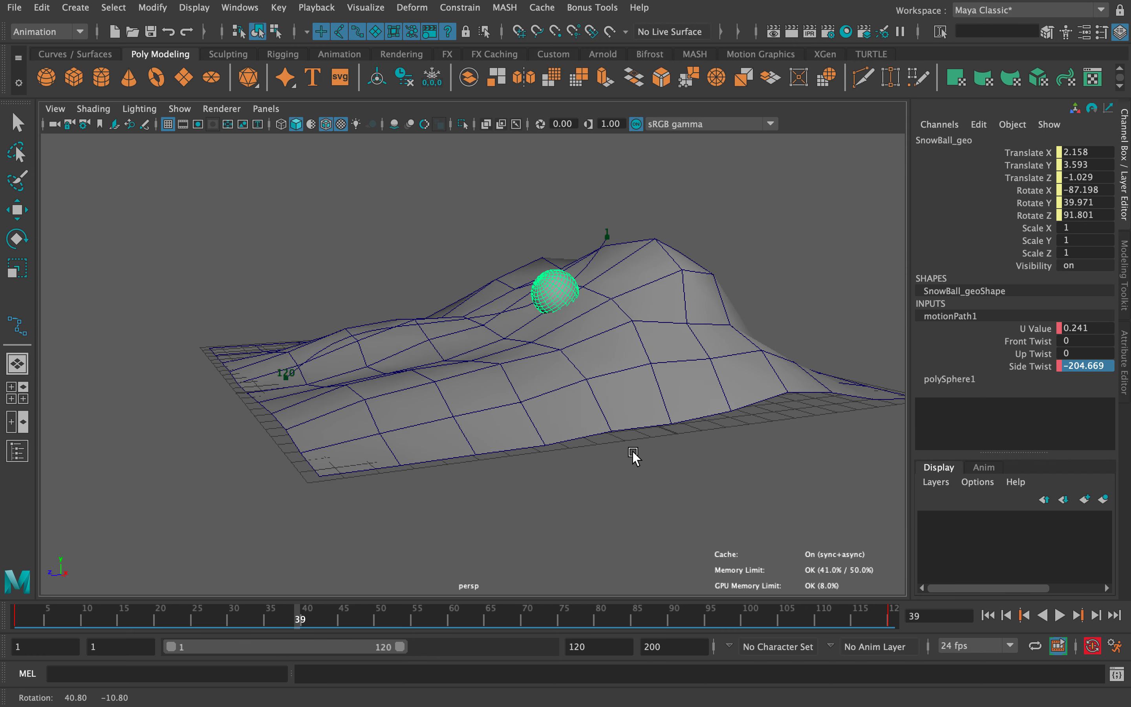
pyautogui.click(1059, 616)
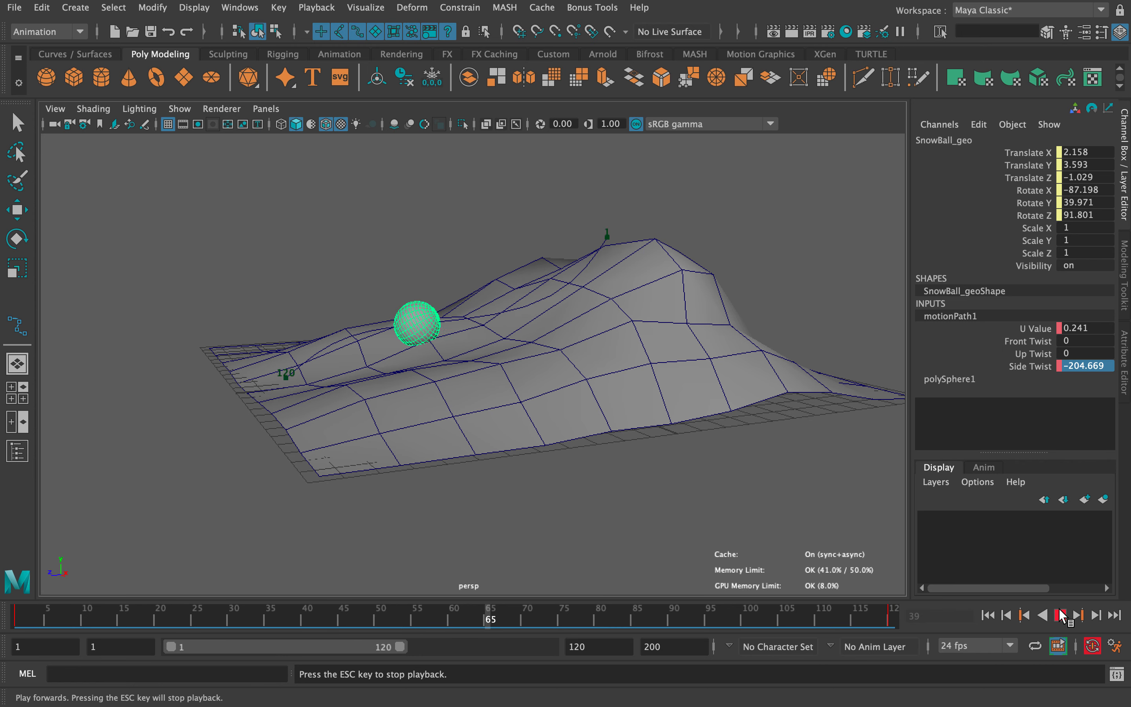
pyautogui.click(1065, 613)
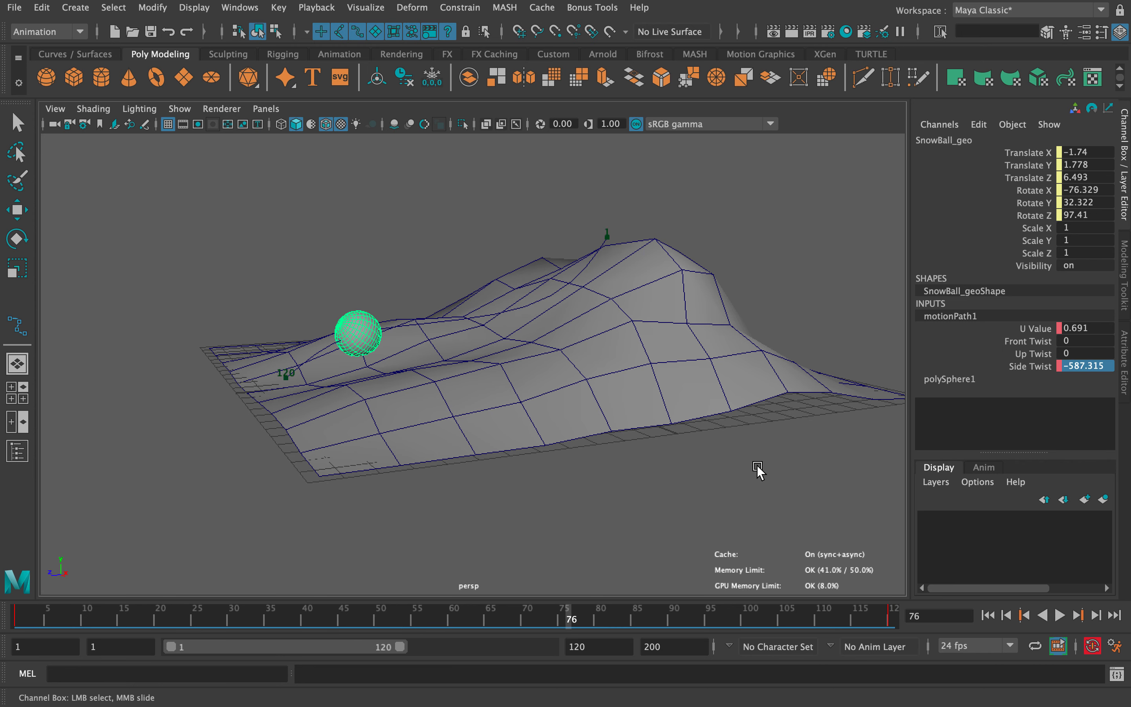